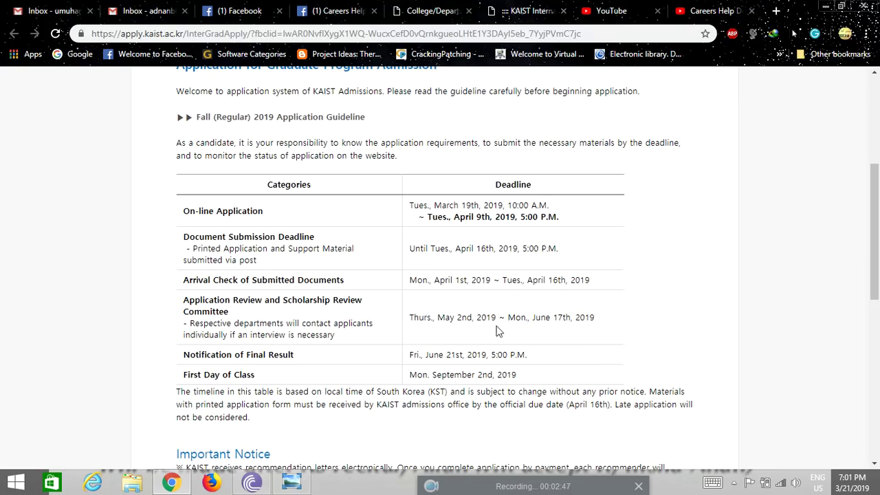
Scroll past the Important Notice and agree to the application terms
{"action": "scroll", "coordinate": [556, 337], "scroll_direction": "down", "scroll_amount": 1}
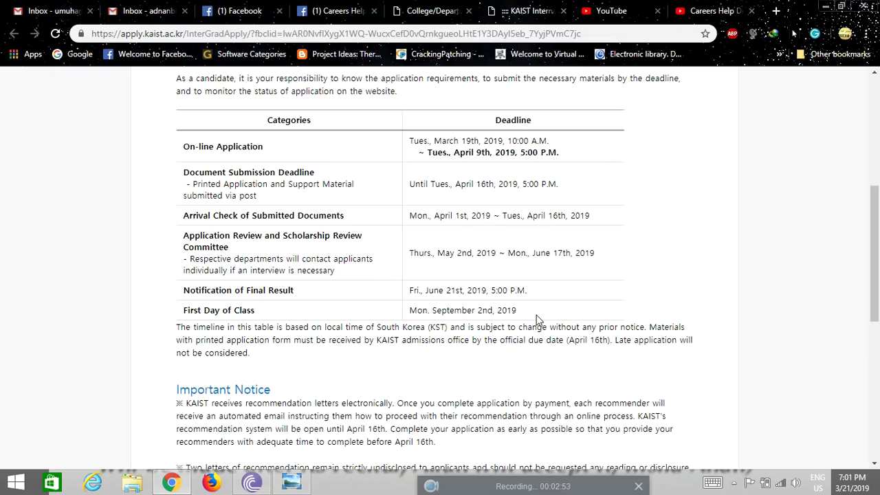
{"action": "scroll", "coordinate": [492, 330], "scroll_direction": "down", "scroll_amount": 2}
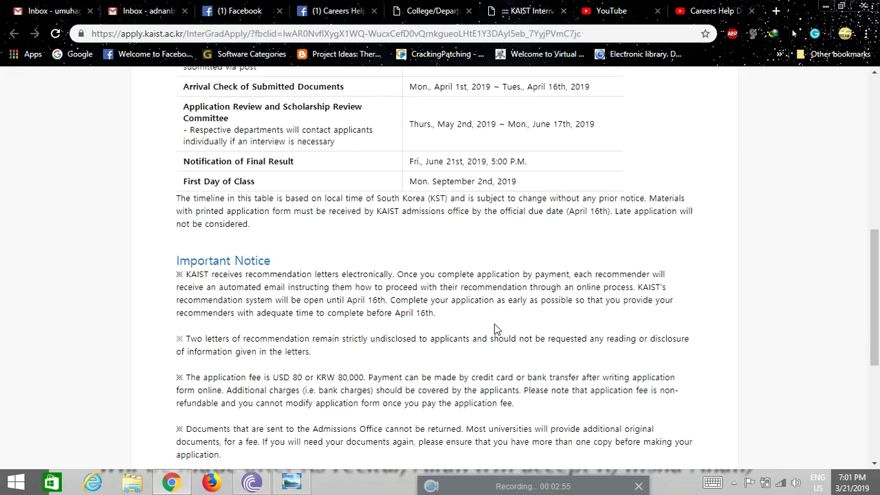
{"action": "scroll", "coordinate": [492, 328], "scroll_direction": "down", "scroll_amount": 1}
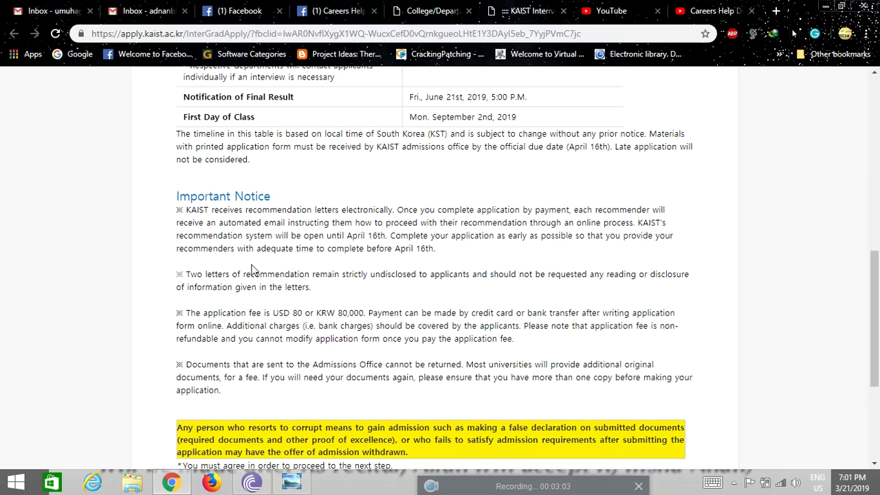
{"action": "scroll", "coordinate": [171, 308], "scroll_direction": "down", "scroll_amount": 1}
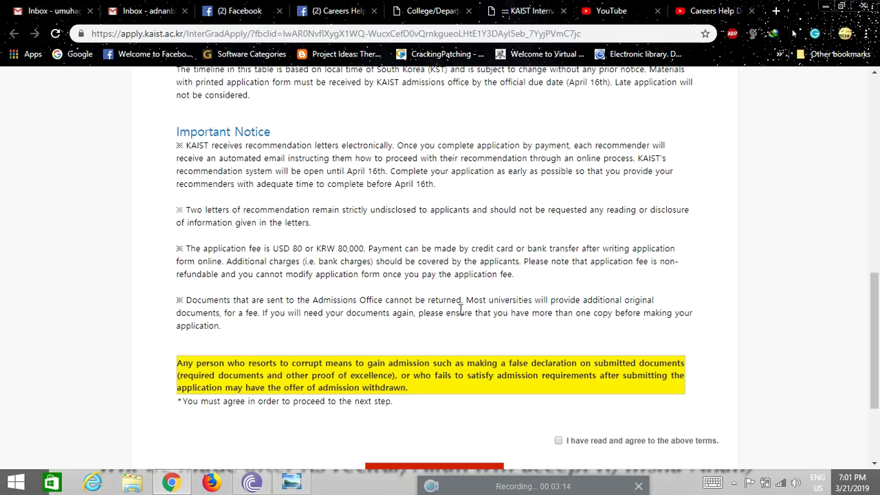
{"action": "scroll", "coordinate": [459, 309], "scroll_direction": "down", "scroll_amount": 2}
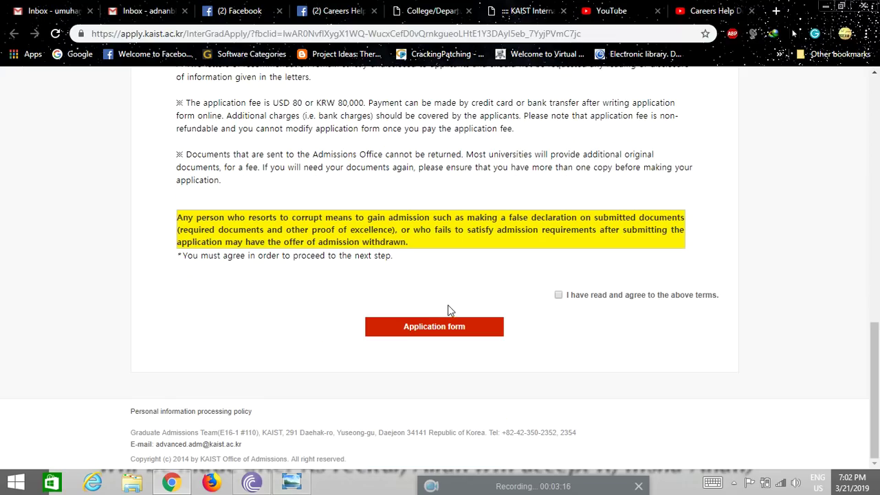
{"action": "left_click", "coordinate": [559, 297]}
Open the Step1 application form and look over its fields
{"action": "left_click", "coordinate": [445, 332]}
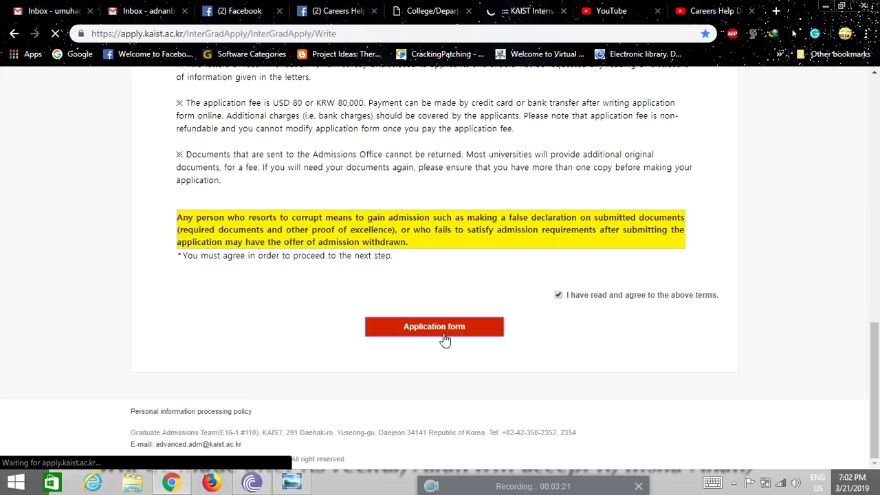
{"action": "scroll", "coordinate": [59, 281], "scroll_direction": "down", "scroll_amount": 1}
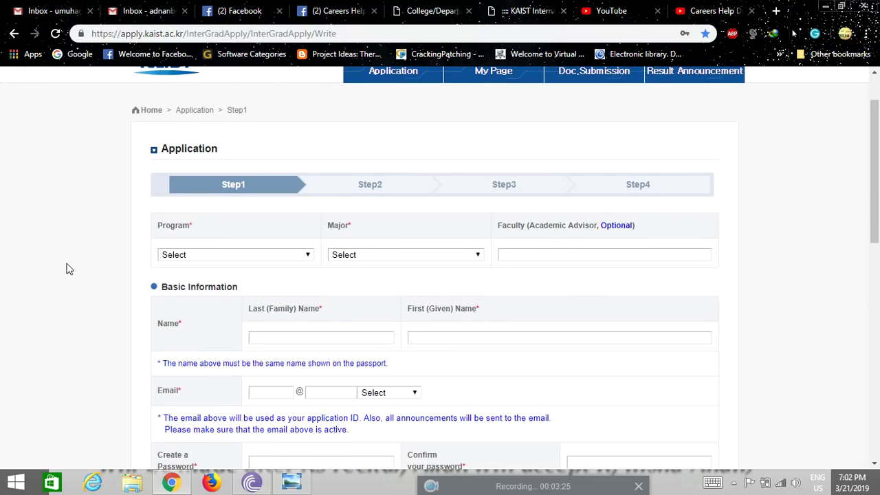
{"action": "scroll", "coordinate": [79, 258], "scroll_direction": "up", "scroll_amount": 1}
{"action": "scroll", "coordinate": [82, 253], "scroll_direction": "down", "scroll_amount": 2}
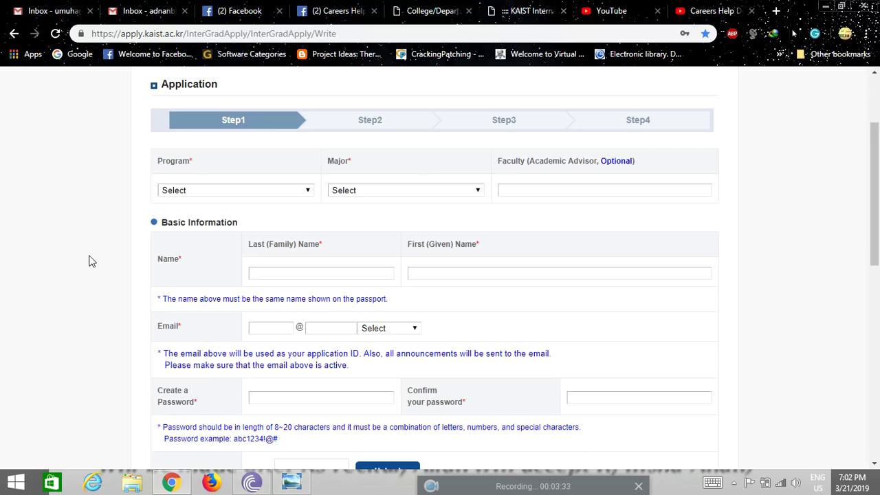
{"action": "scroll", "coordinate": [90, 246], "scroll_direction": "down", "scroll_amount": 1}
{"action": "scroll", "coordinate": [88, 247], "scroll_direction": "up", "scroll_amount": 1}
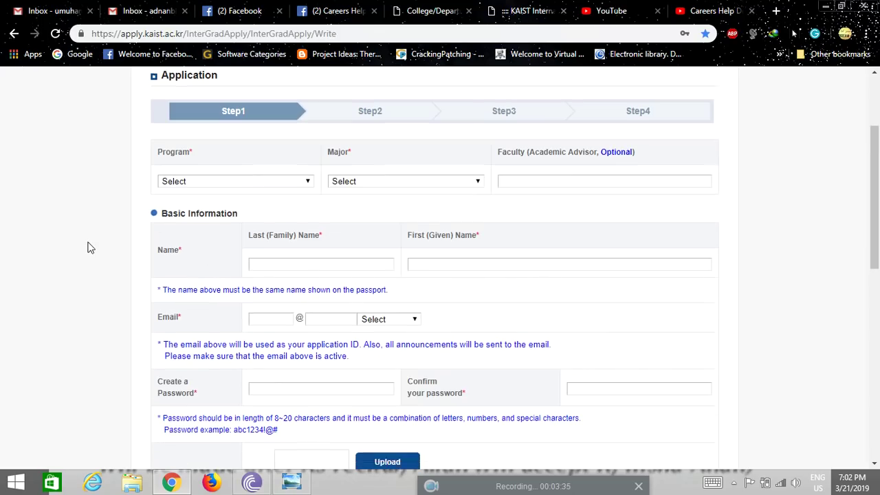
Set Program to M.S. and Major to Chemical & Biomolecular Engineering, leaving the advisor field empty
{"action": "left_click", "coordinate": [292, 192]}
{"action": "left_click", "coordinate": [238, 227]}
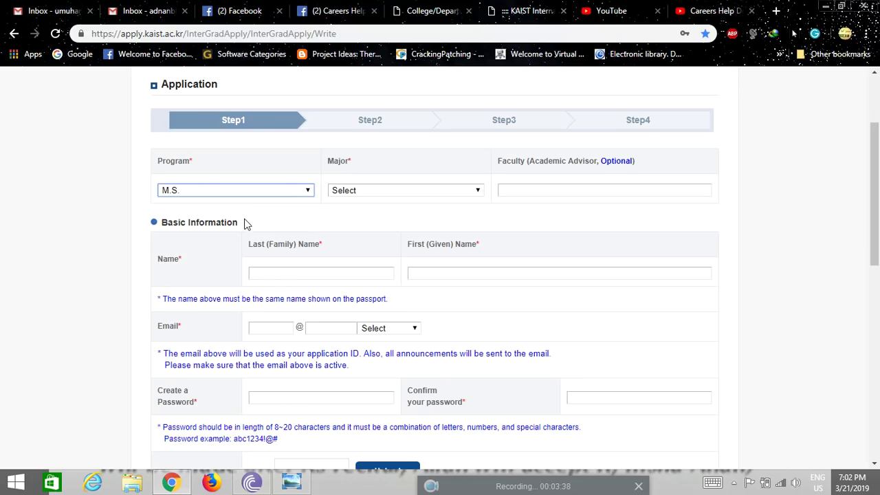
{"action": "left_click", "coordinate": [275, 195]}
{"action": "left_click", "coordinate": [416, 192]}
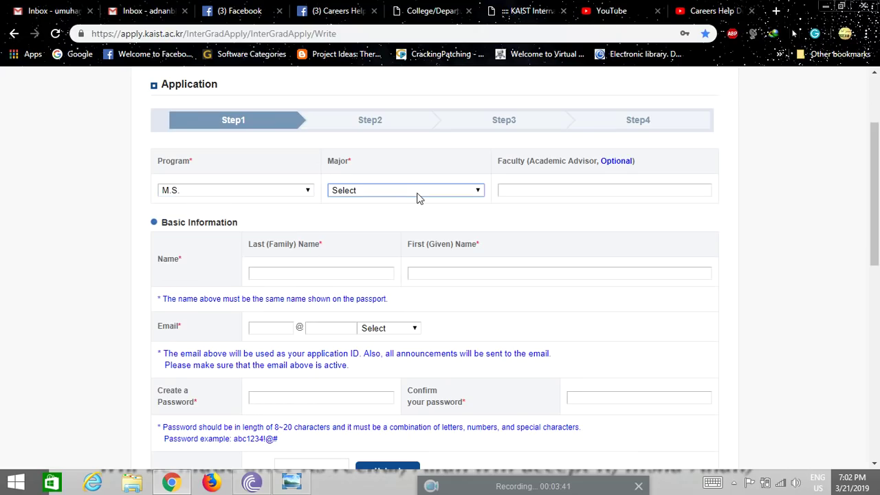
{"action": "left_click", "coordinate": [417, 192]}
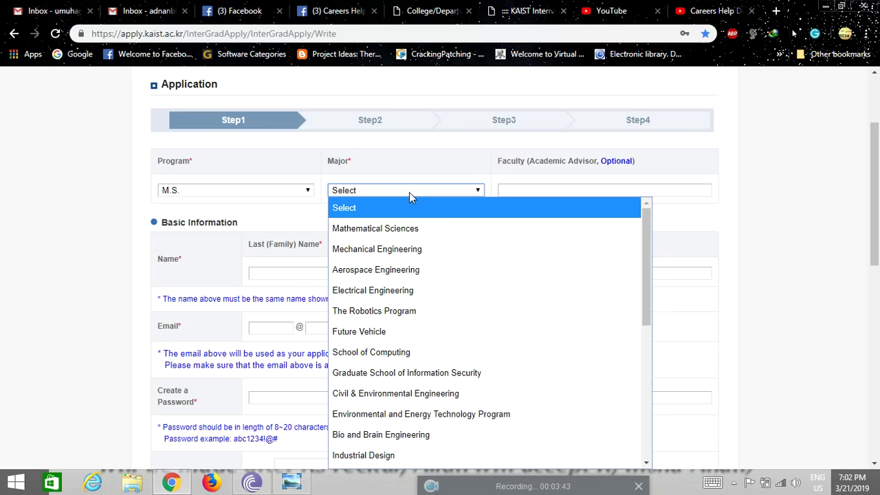
{"action": "type", "text": "ch"}
{"action": "left_click", "coordinate": [409, 193]}
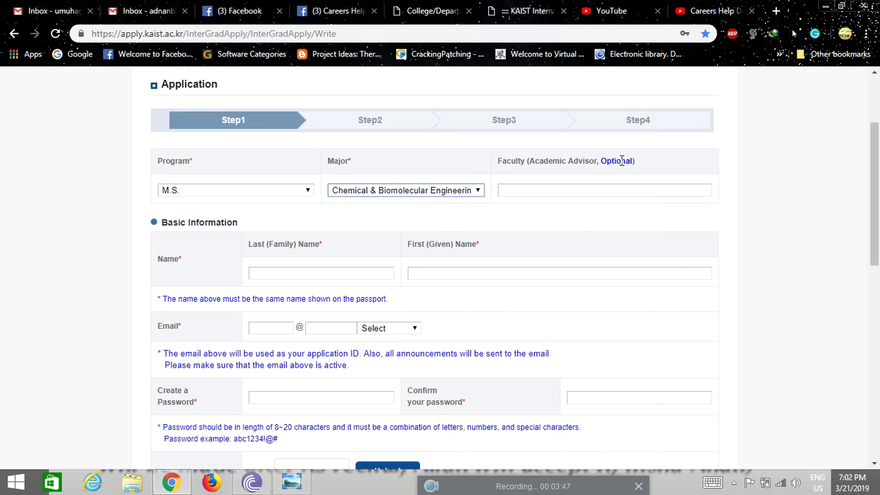
{"action": "left_click", "coordinate": [530, 190]}
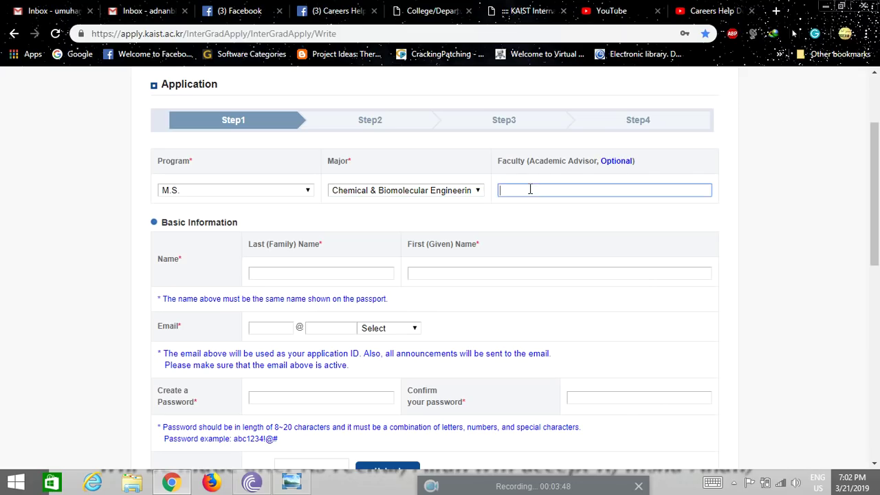
{"action": "left_click", "coordinate": [781, 270]}
{"action": "scroll", "coordinate": [774, 275], "scroll_direction": "down", "scroll_amount": 1}
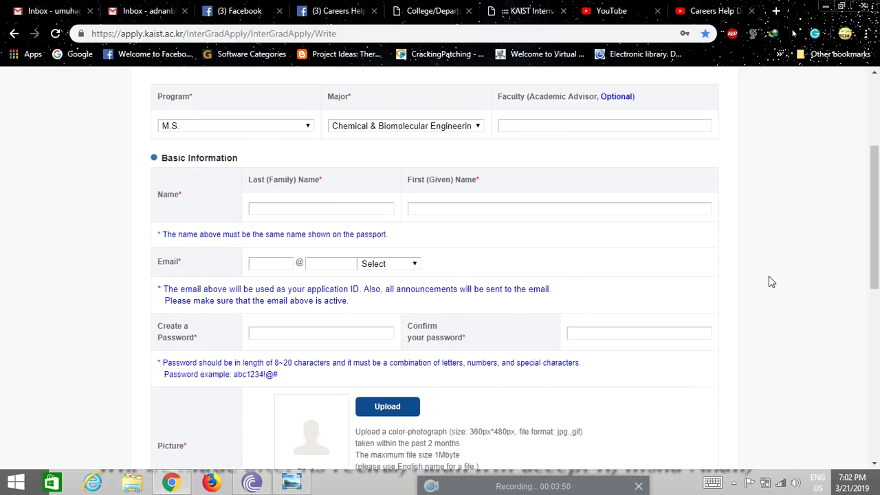
Autofill the applicant's last and first name and enter their email username with the gmail.com domain
{"action": "left_click", "coordinate": [337, 210]}
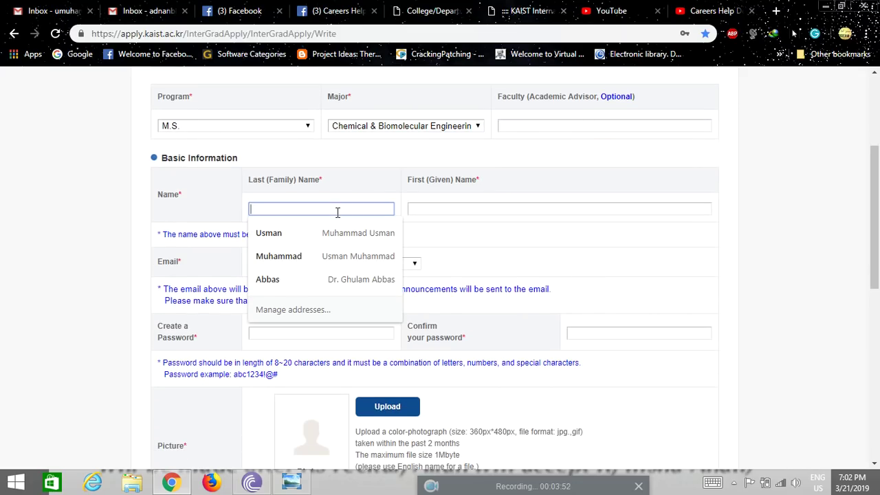
{"action": "left_click", "coordinate": [282, 233]}
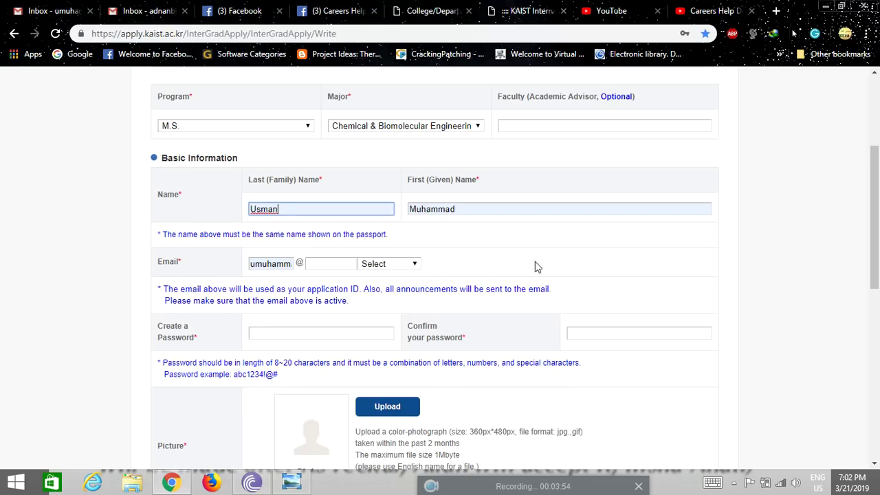
{"action": "scroll", "coordinate": [545, 264], "scroll_direction": "down", "scroll_amount": 1}
{"action": "left_click", "coordinate": [329, 198]}
{"action": "left_click", "coordinate": [376, 200]}
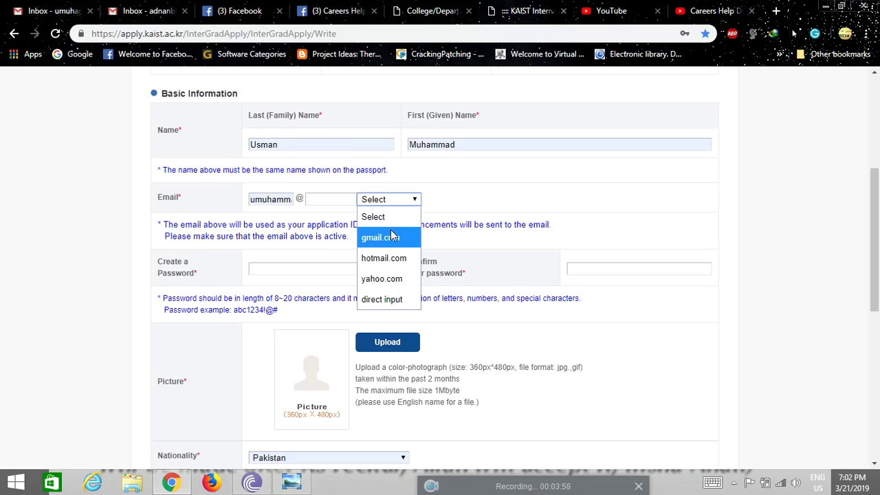
{"action": "left_click", "coordinate": [377, 230]}
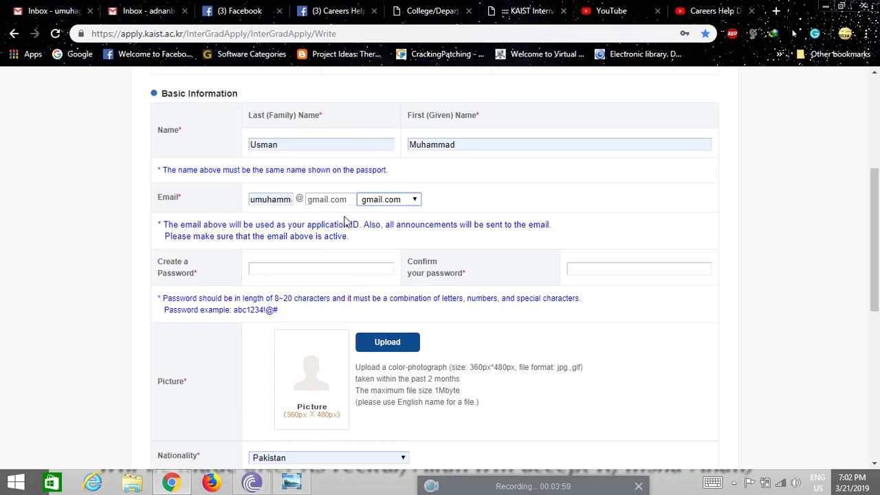
{"action": "left_click", "coordinate": [280, 200]}
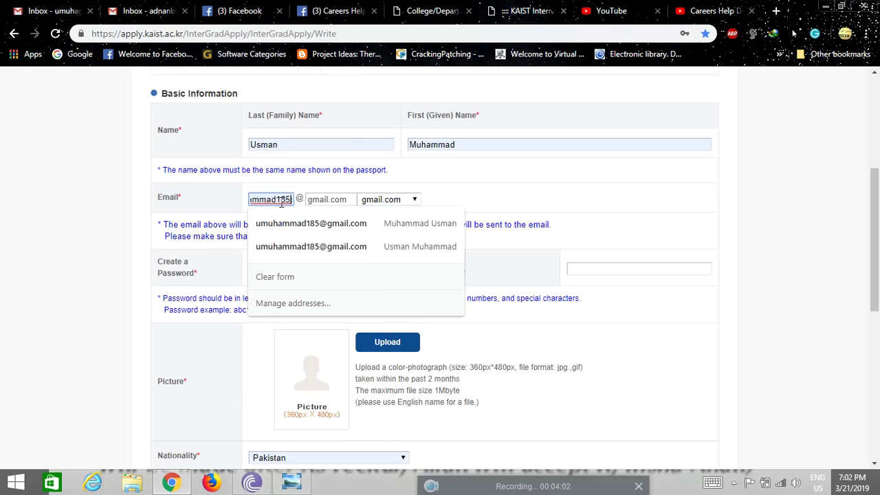
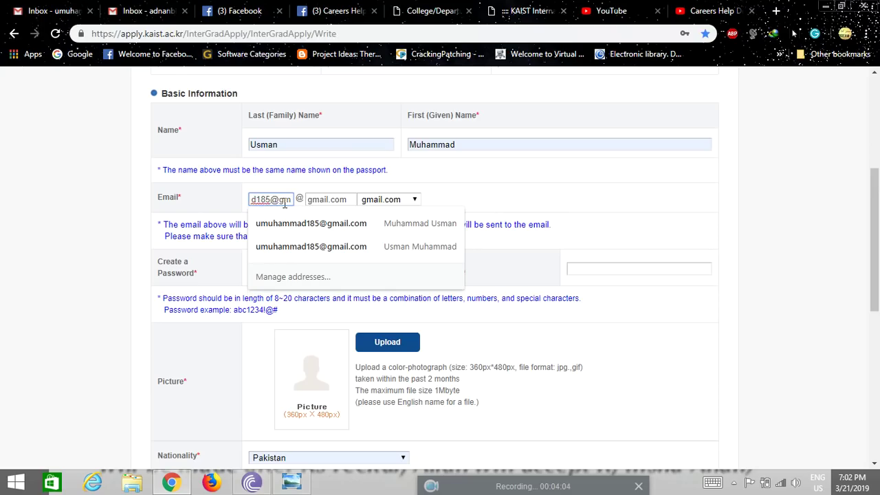
{"action": "left_click", "coordinate": [131, 272]}
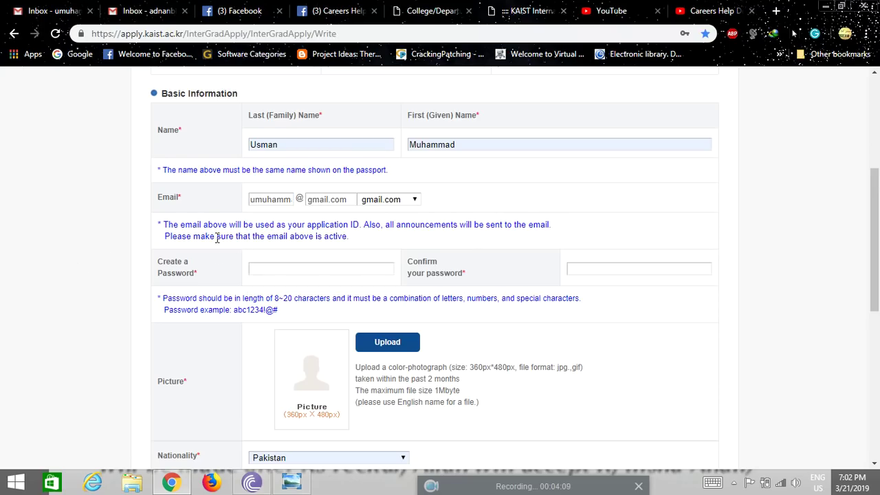
Enter the account password and confirm it
{"action": "scroll", "coordinate": [121, 245], "scroll_direction": "down", "scroll_amount": 1}
{"action": "left_click", "coordinate": [263, 204]}
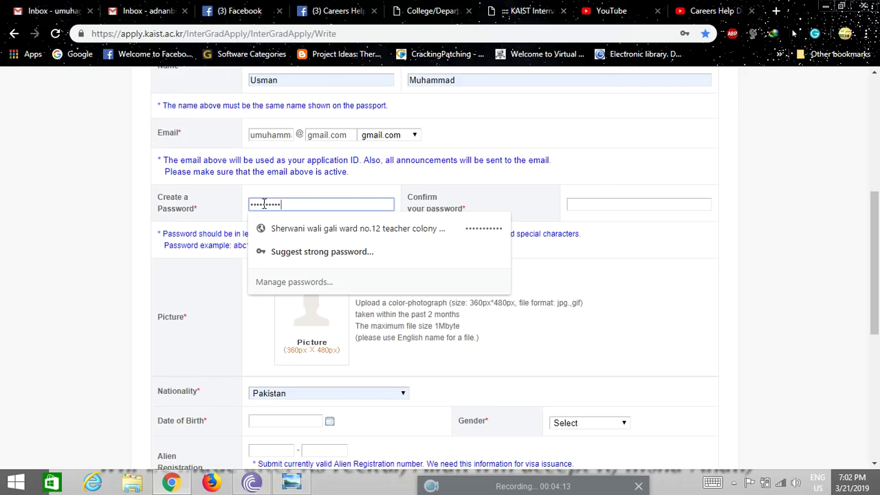
{"action": "left_click", "coordinate": [576, 203]}
{"action": "type", "text": "••••"}
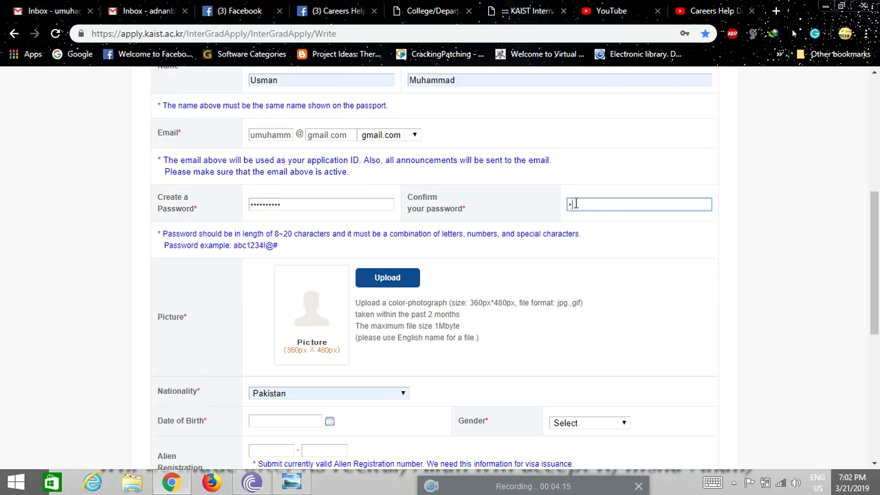
{"action": "type", "text": "••••••"}
{"action": "scroll", "coordinate": [767, 332], "scroll_direction": "down", "scroll_amount": 1}
{"action": "left_click", "coordinate": [394, 218]}
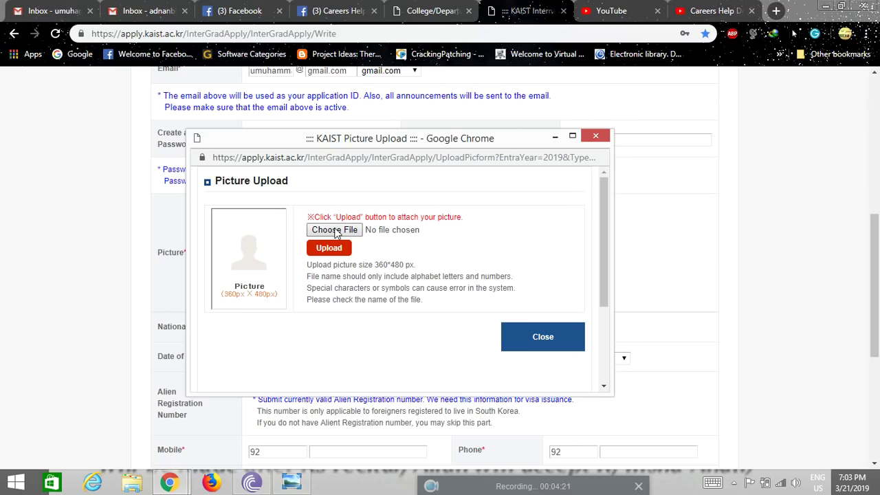
Upload the _DSC2098 copy photo from the Pictures\degree folder as the applicant's picture
{"action": "left_click", "coordinate": [331, 232]}
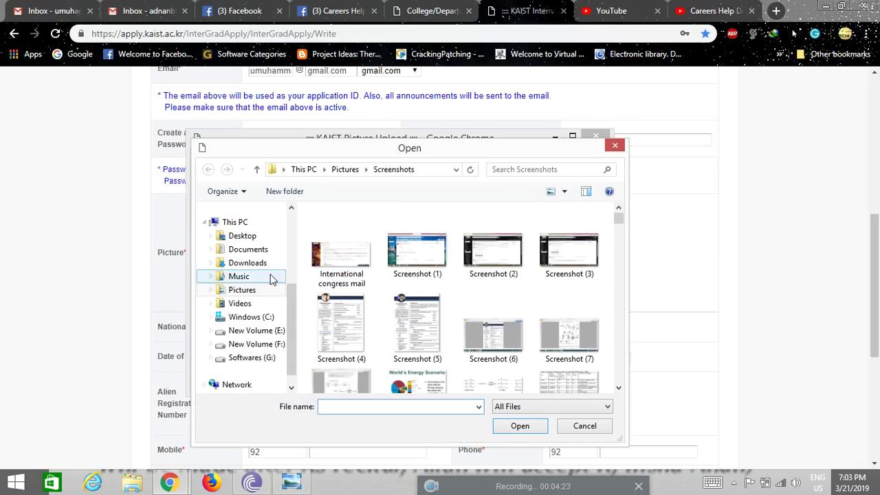
{"action": "left_click", "coordinate": [277, 344]}
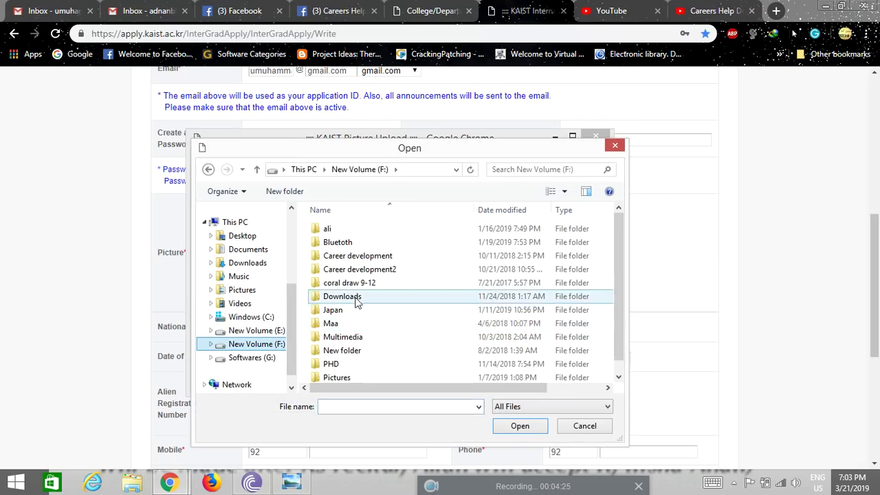
{"action": "double_click", "coordinate": [367, 377]}
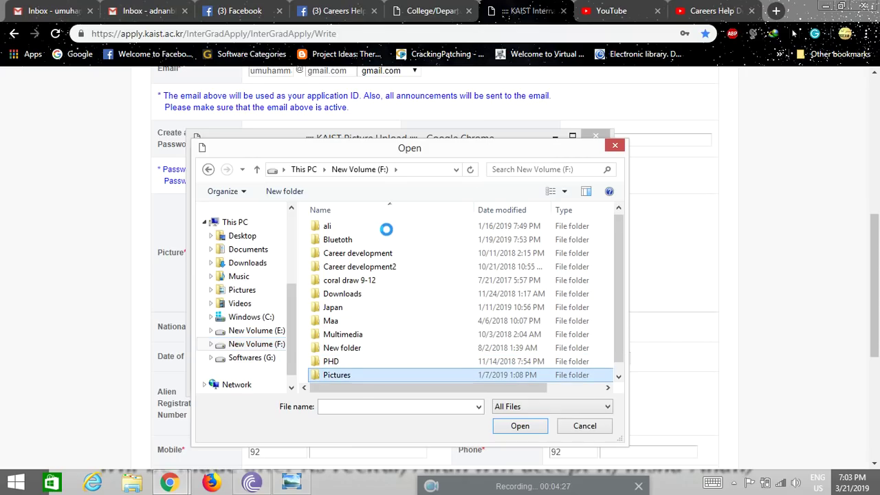
{"action": "left_click", "coordinate": [377, 231]}
{"action": "left_click", "coordinate": [376, 231]}
{"action": "double_click", "coordinate": [407, 234]}
{"action": "left_click", "coordinate": [481, 238]}
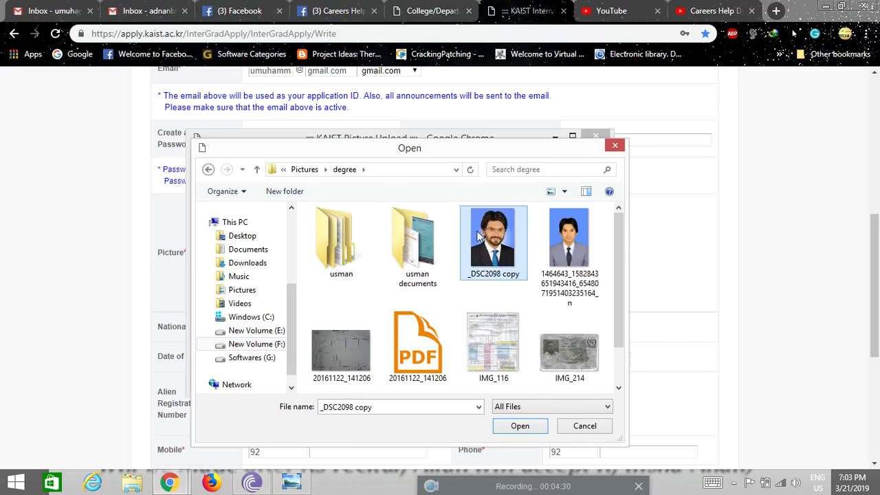
{"action": "left_click", "coordinate": [519, 425]}
{"action": "left_click", "coordinate": [334, 254]}
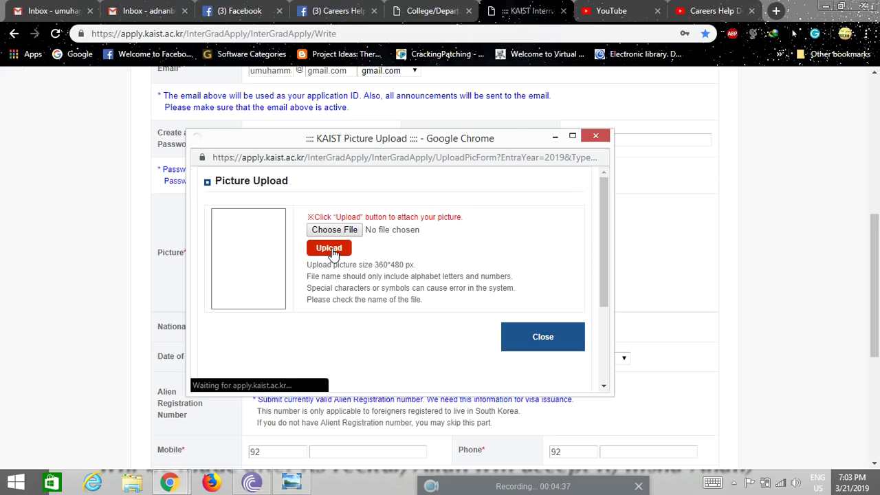
{"action": "scroll", "coordinate": [536, 323], "scroll_direction": "down", "scroll_amount": 2}
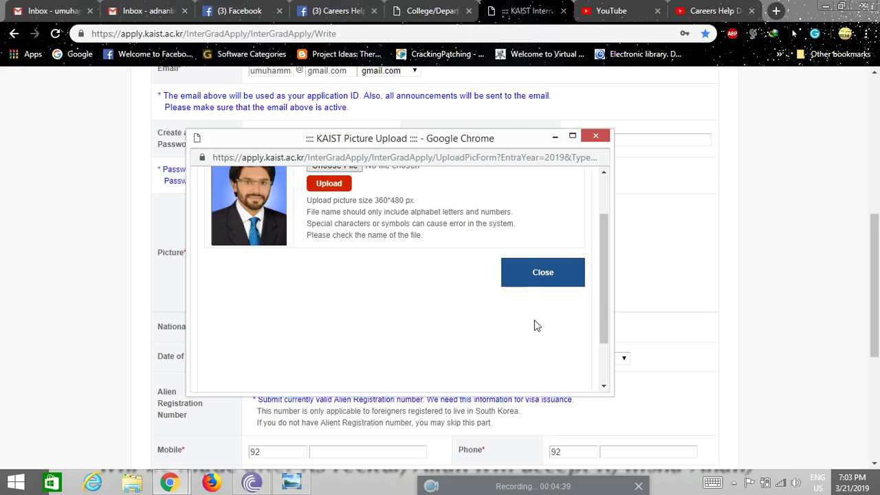
{"action": "left_click", "coordinate": [532, 278]}
{"action": "scroll", "coordinate": [154, 278], "scroll_direction": "down", "scroll_amount": 1}
Set Date of Birth to 2015-01-01 and Gender to Male
{"action": "scroll", "coordinate": [155, 278], "scroll_direction": "down", "scroll_amount": 1}
{"action": "left_click", "coordinate": [309, 227]}
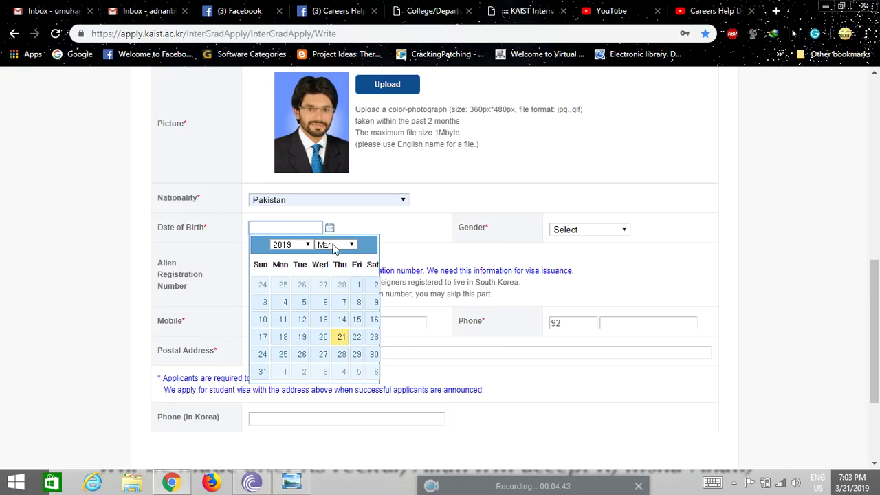
{"action": "left_click", "coordinate": [306, 244]}
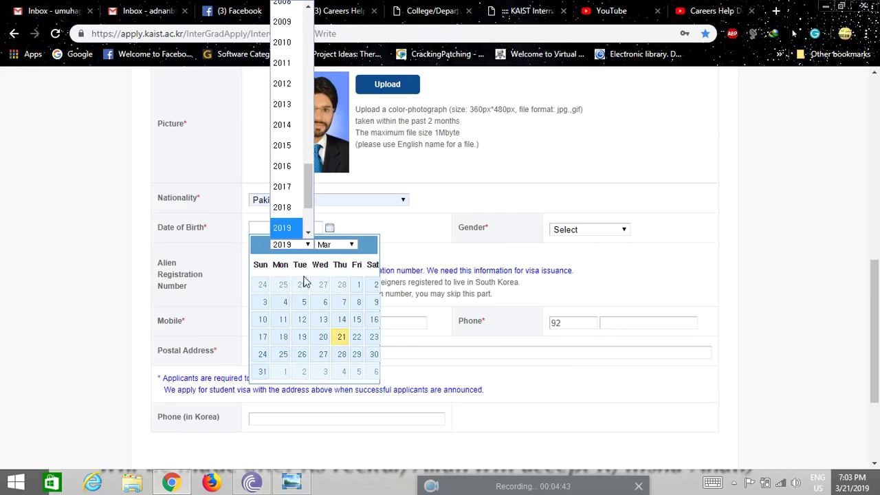
{"action": "left_click", "coordinate": [295, 146]}
{"action": "left_click", "coordinate": [351, 244]}
{"action": "left_click", "coordinate": [337, 10]}
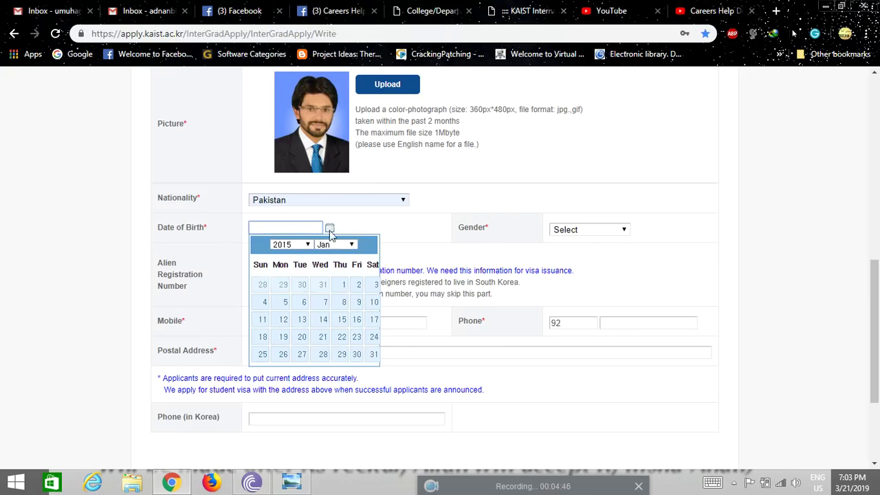
{"action": "left_click", "coordinate": [343, 286]}
{"action": "left_click", "coordinate": [587, 230]}
{"action": "left_click", "coordinate": [582, 271]}
Fill in the applicant's mobile number, correcting its country code, and their phone number
{"action": "scroll", "coordinate": [341, 279], "scroll_direction": "down", "scroll_amount": 1}
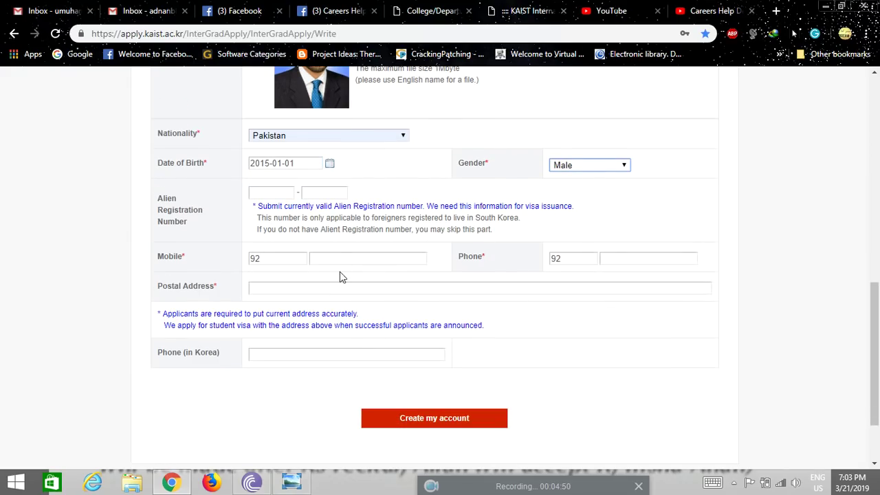
{"action": "left_click", "coordinate": [344, 259]}
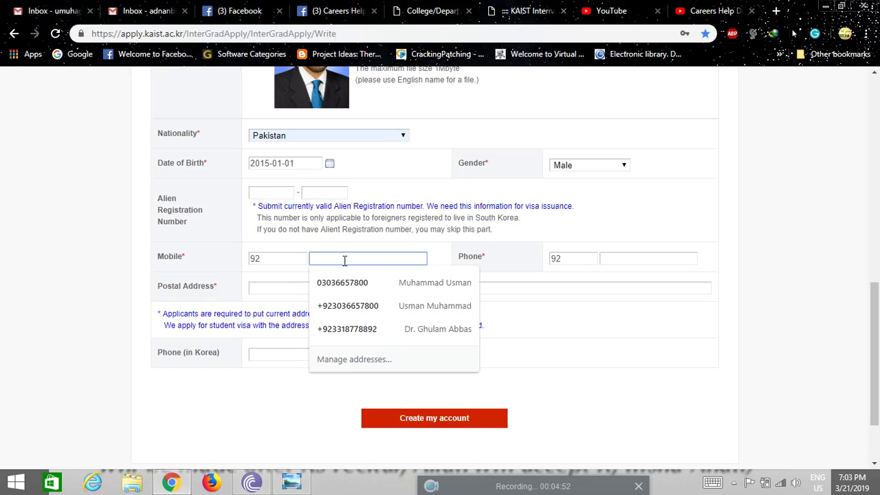
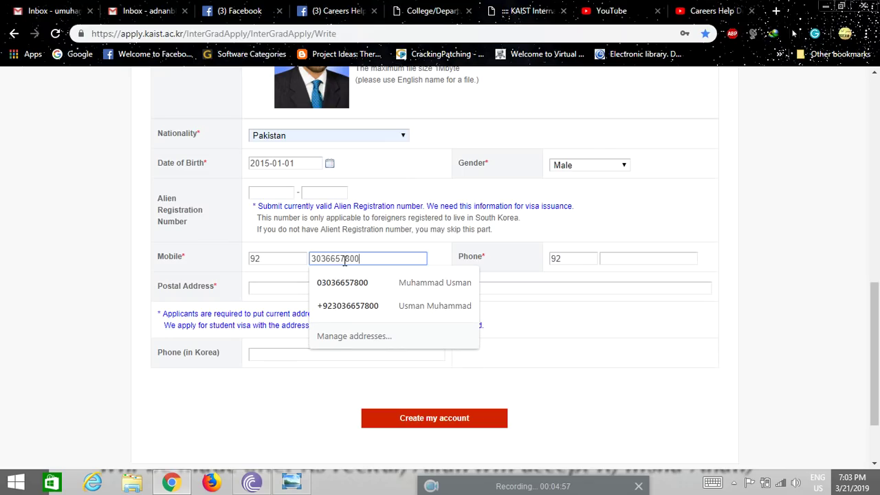
{"action": "left_click", "coordinate": [347, 283]}
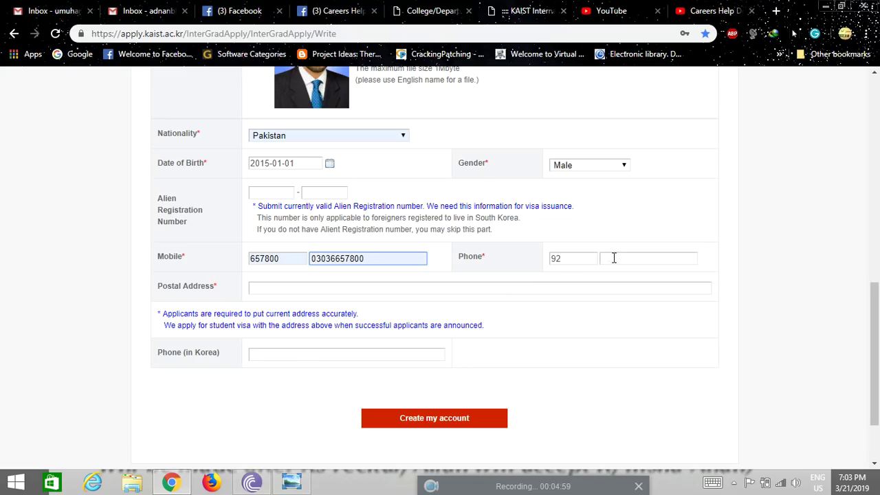
{"action": "left_click", "coordinate": [287, 258]}
{"action": "key", "text": "BackSpace"}
{"action": "key", "text": "BackSpace"}
{"action": "key", "text": "BackSpace"}
{"action": "key", "text": "BackSpace"}
{"action": "key", "text": "BackSpace"}
{"action": "key", "text": "BackSpace"}
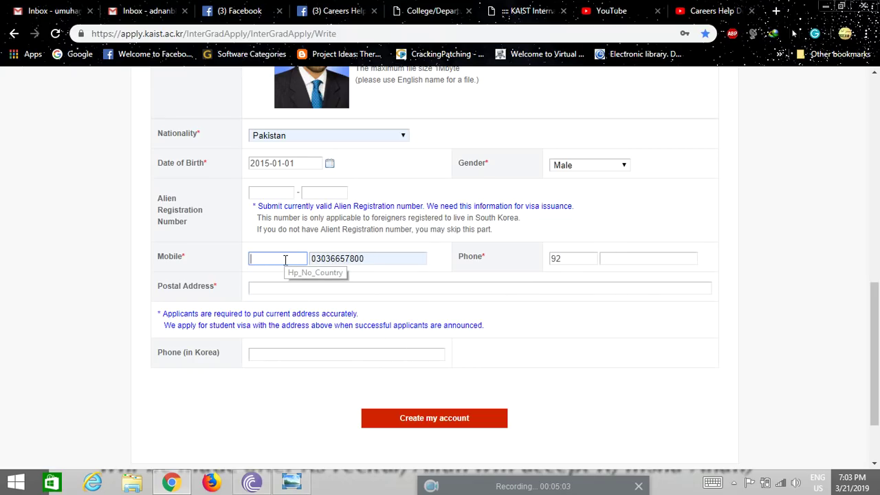
{"action": "type", "text": "0092"}
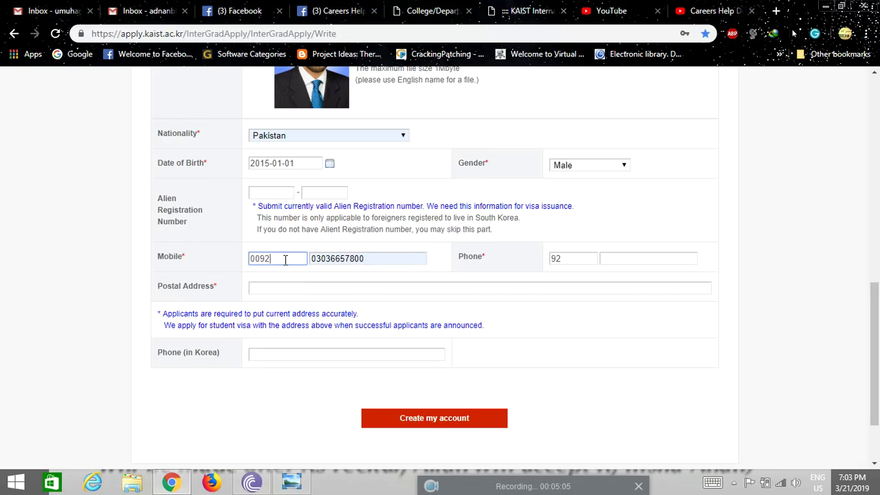
{"action": "left_click", "coordinate": [613, 258]}
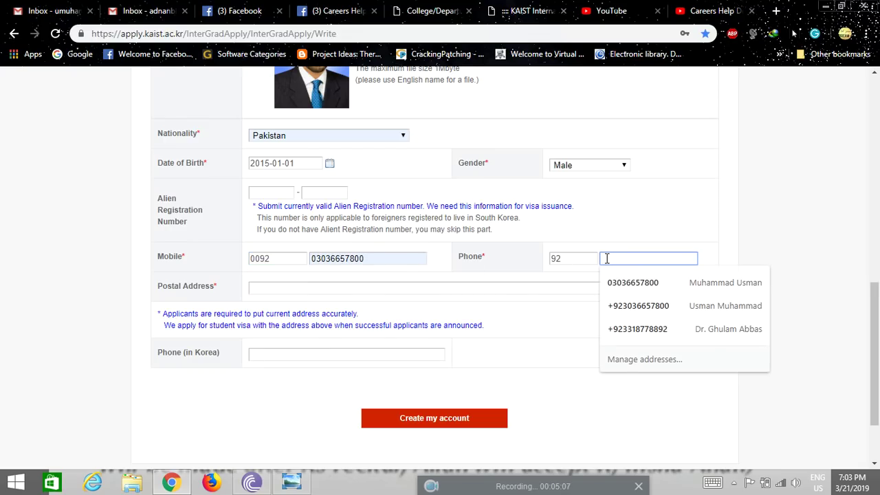
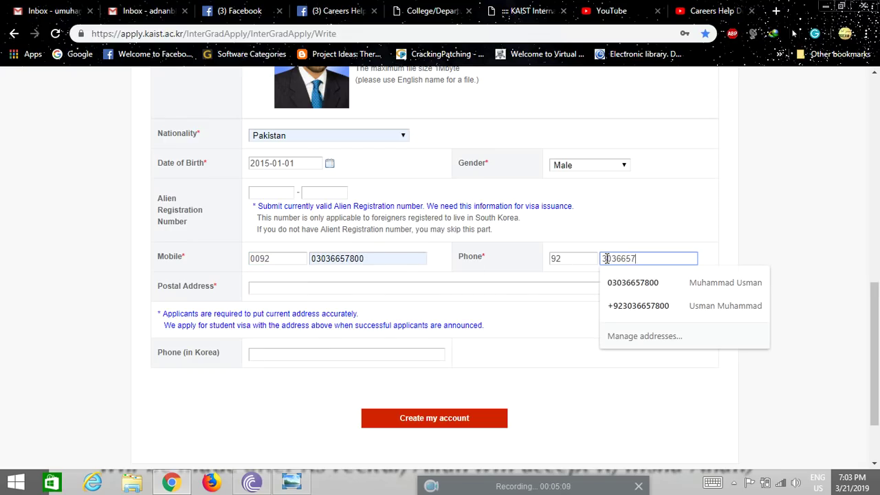
{"action": "left_click", "coordinate": [599, 275]}
Enter the applicant's postal address
{"action": "left_click", "coordinate": [293, 289]}
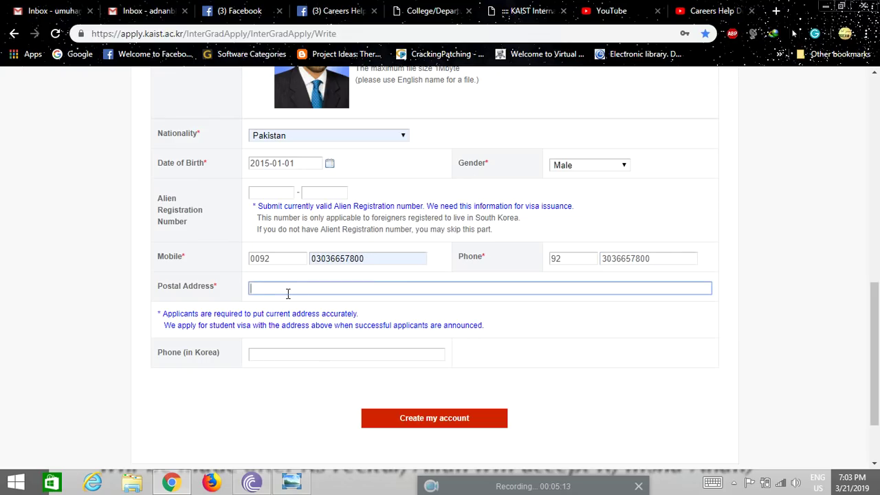
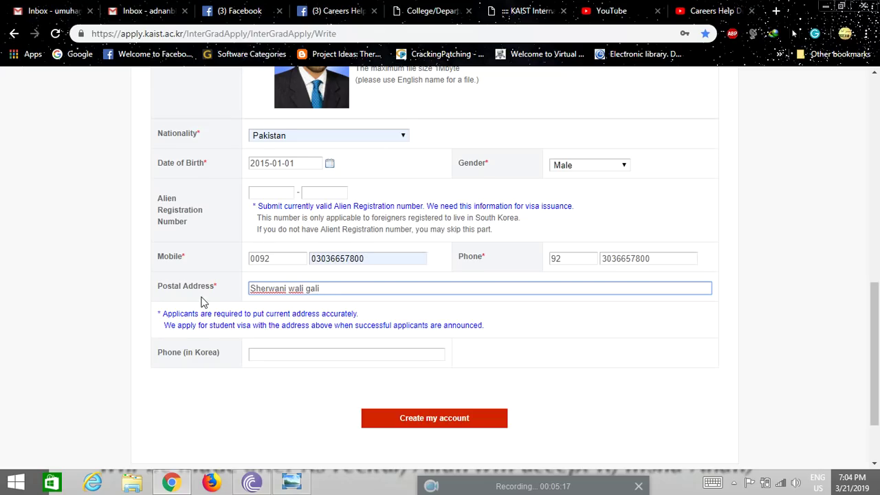
{"action": "scroll", "coordinate": [173, 320], "scroll_direction": "down", "scroll_amount": 2}
{"action": "scroll", "coordinate": [252, 314], "scroll_direction": "down", "scroll_amount": 1}
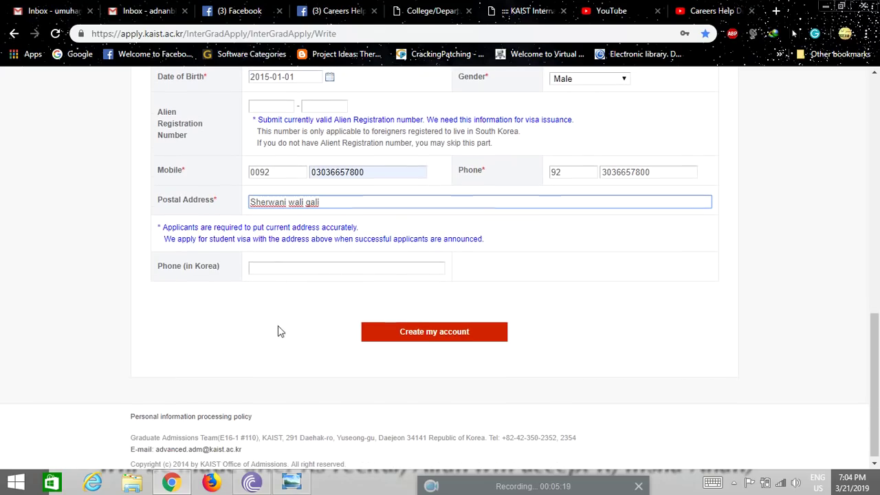
Clear the password requirements warning and retype the password and its confirmation
{"action": "left_click", "coordinate": [442, 329]}
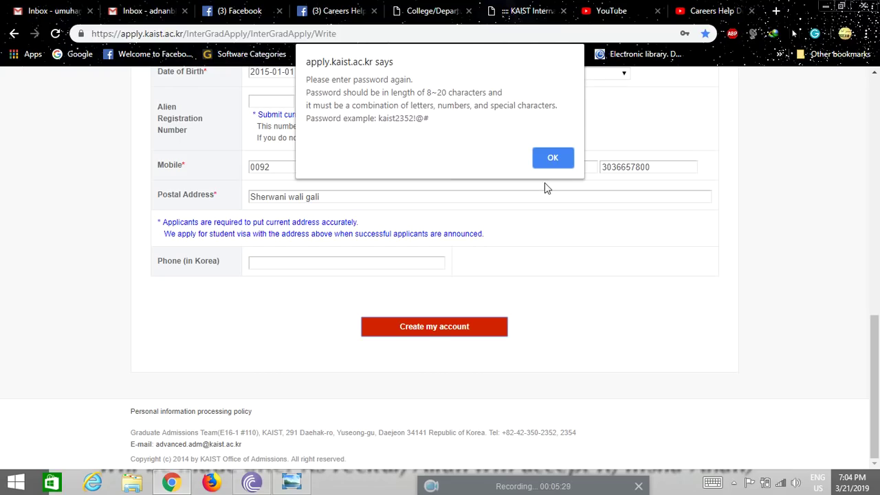
{"action": "left_click", "coordinate": [552, 160]}
{"action": "left_click_drag", "start_coordinate": [299, 332], "coordinate": [253, 334]}
{"action": "type", "text": "••••"}
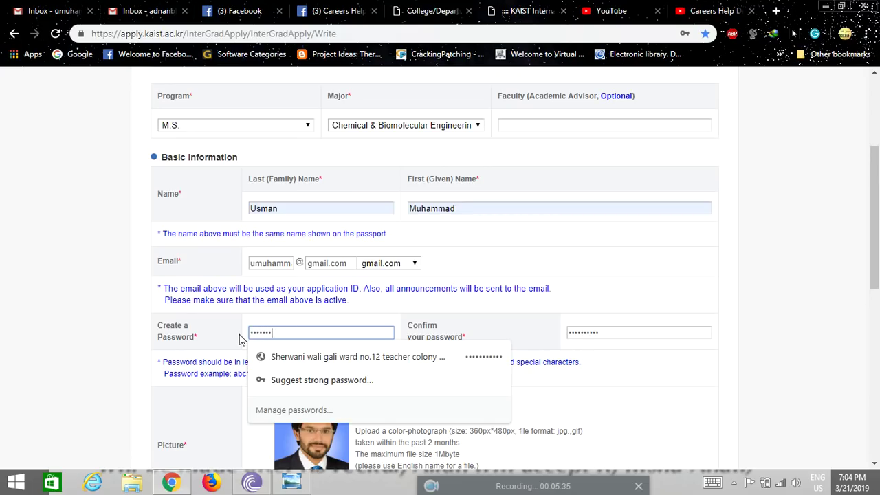
{"action": "type", "text": "•"}
{"action": "double_click", "coordinate": [605, 332]}
{"action": "type", "text": "•"}
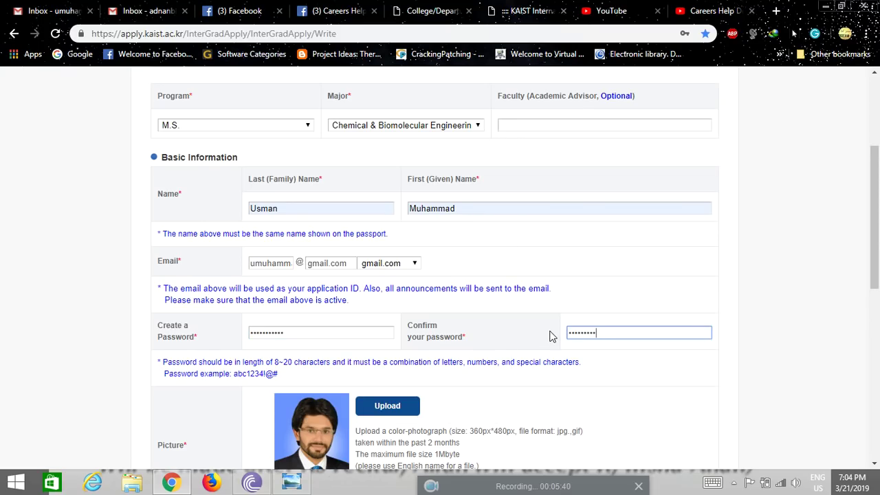
{"action": "scroll", "coordinate": [416, 353], "scroll_direction": "down", "scroll_amount": 7}
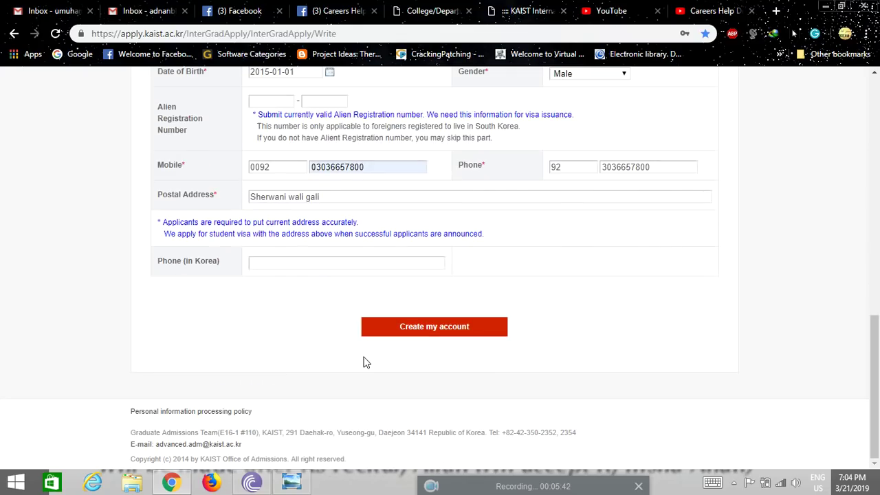
Create the account, confirming the save to continue to Step 2
{"action": "left_click", "coordinate": [424, 328]}
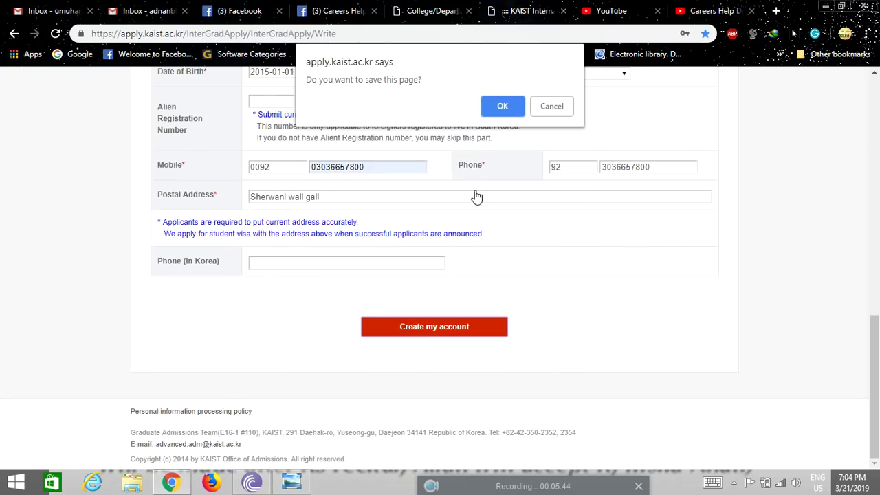
{"action": "left_click", "coordinate": [507, 109]}
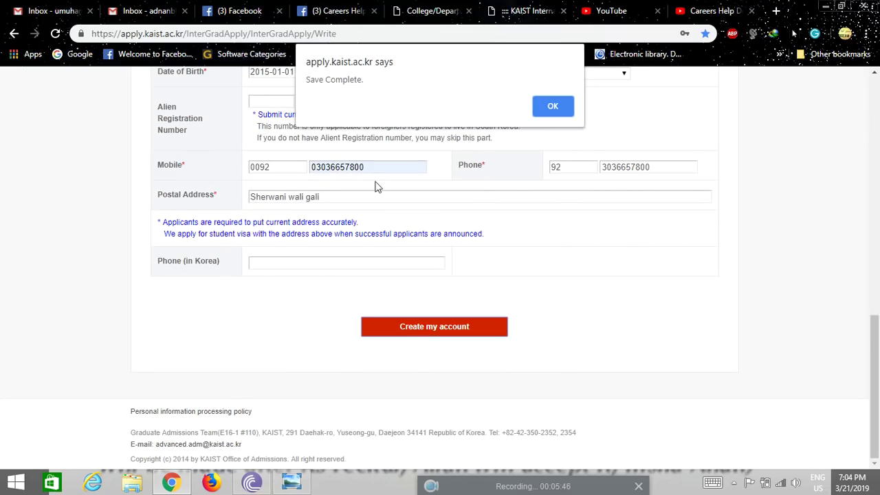
{"action": "left_click", "coordinate": [553, 109]}
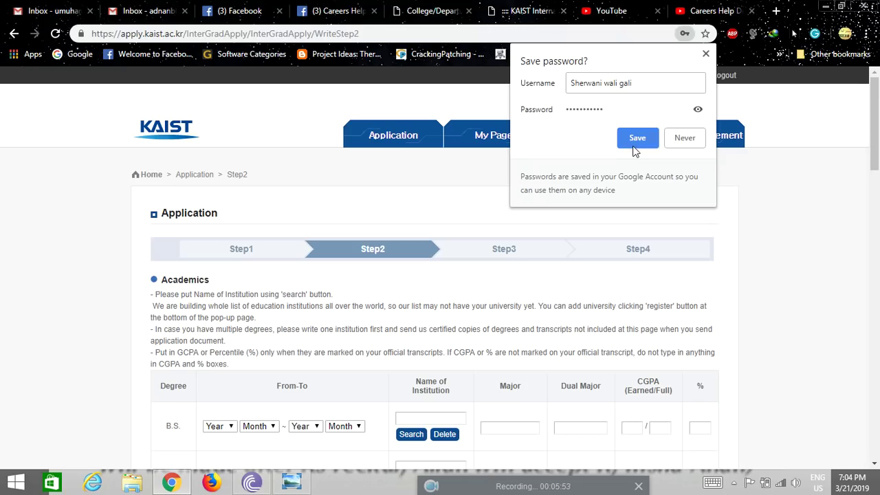
Dismiss Chrome's save-password offer and scroll through the Step 2 Academics page
{"action": "left_click", "coordinate": [704, 54]}
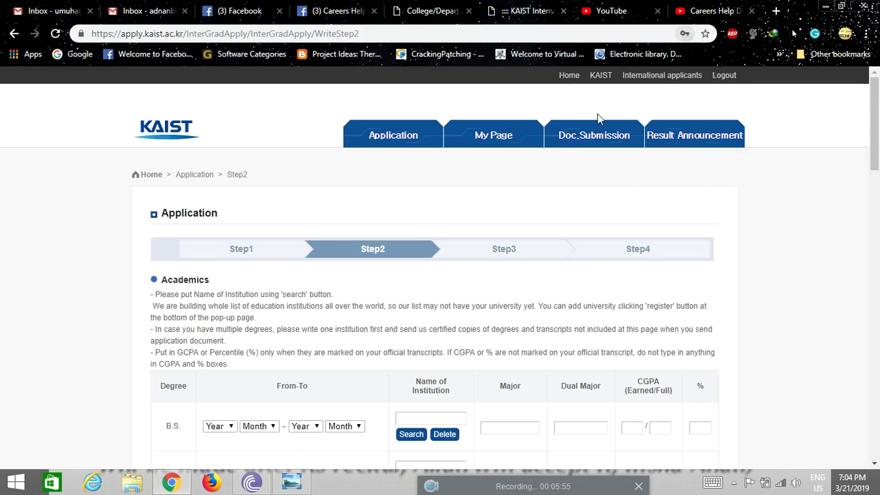
{"action": "scroll", "coordinate": [83, 343], "scroll_direction": "down", "scroll_amount": 2}
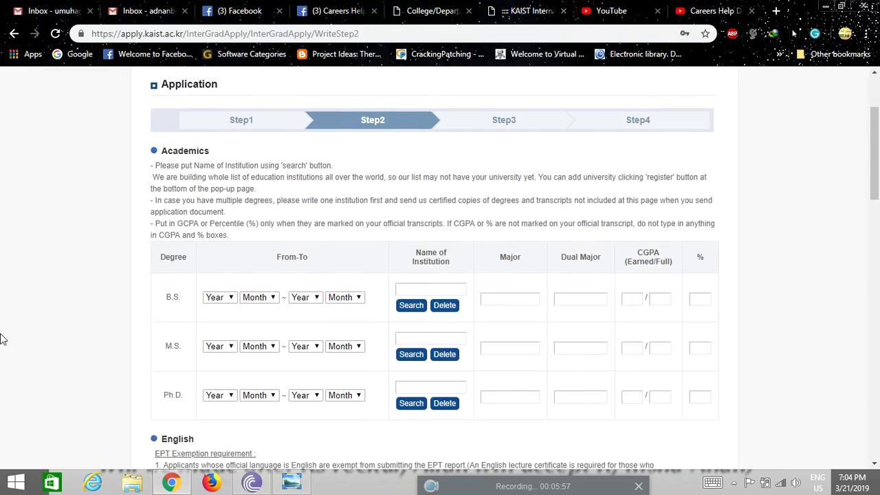
{"action": "scroll", "coordinate": [12, 334], "scroll_direction": "up", "scroll_amount": 1}
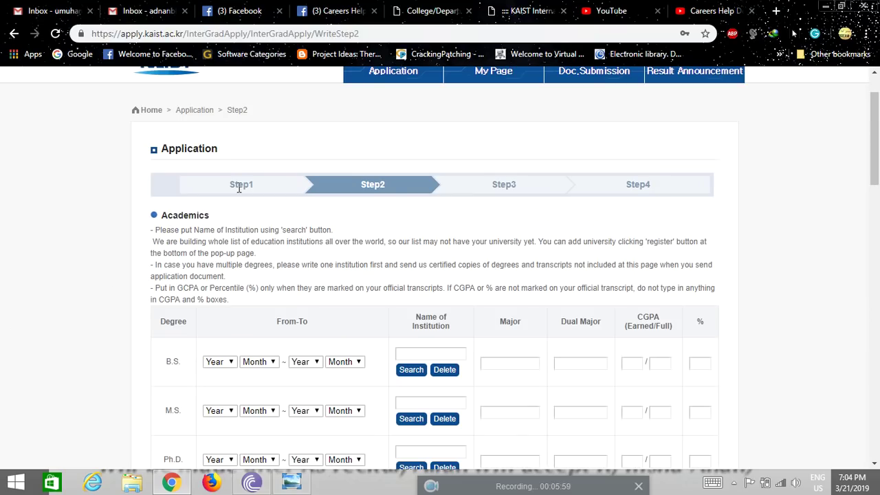
{"action": "scroll", "coordinate": [74, 312], "scroll_direction": "down", "scroll_amount": 5}
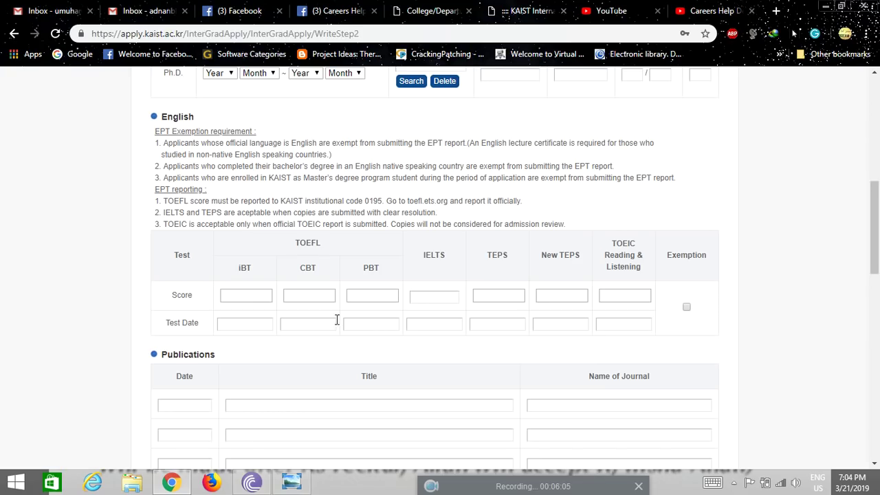
{"action": "scroll", "coordinate": [338, 318], "scroll_direction": "up", "scroll_amount": 4}
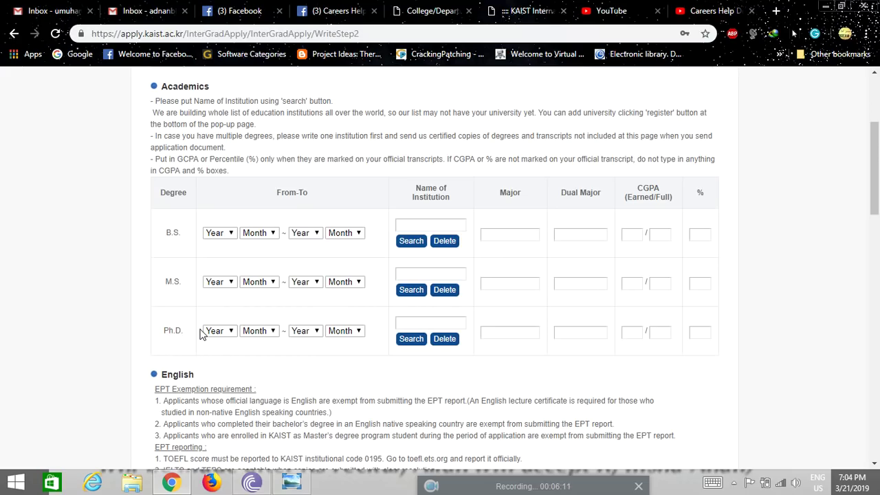
Set the B.S. period from 2014/10 to 2018/6 and bring up the institution search
{"action": "left_click", "coordinate": [229, 234]}
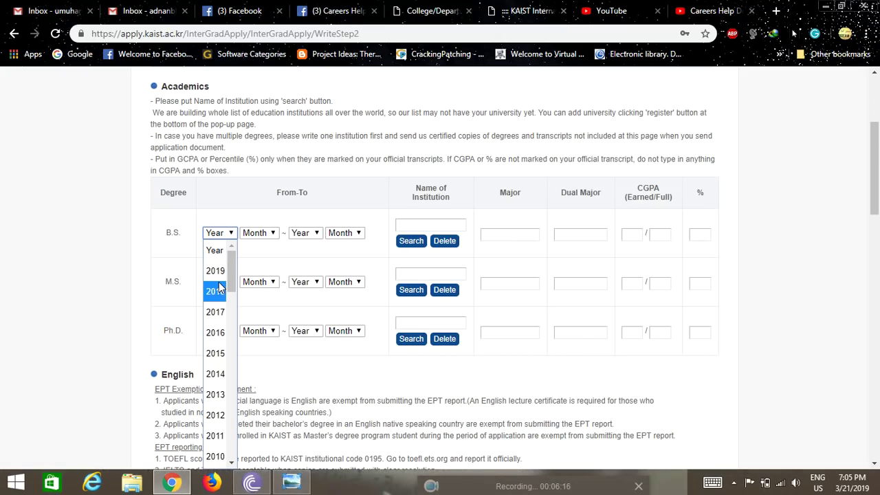
{"action": "left_click", "coordinate": [216, 373]}
{"action": "left_click", "coordinate": [260, 233]}
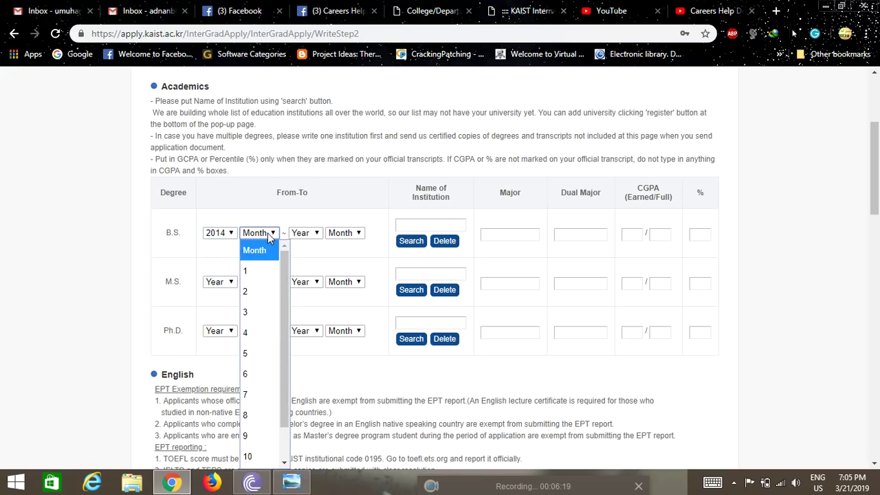
{"action": "left_click", "coordinate": [259, 457]}
{"action": "left_click", "coordinate": [315, 235]}
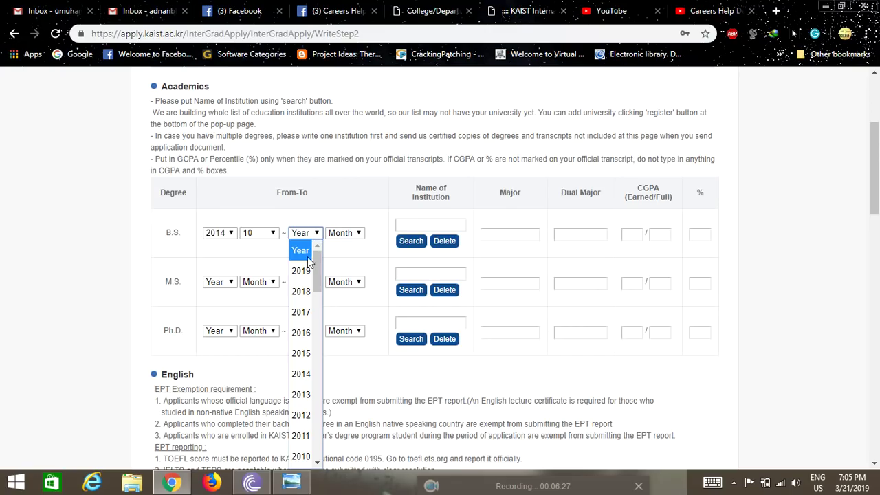
{"action": "left_click", "coordinate": [307, 300]}
{"action": "left_click", "coordinate": [352, 234]}
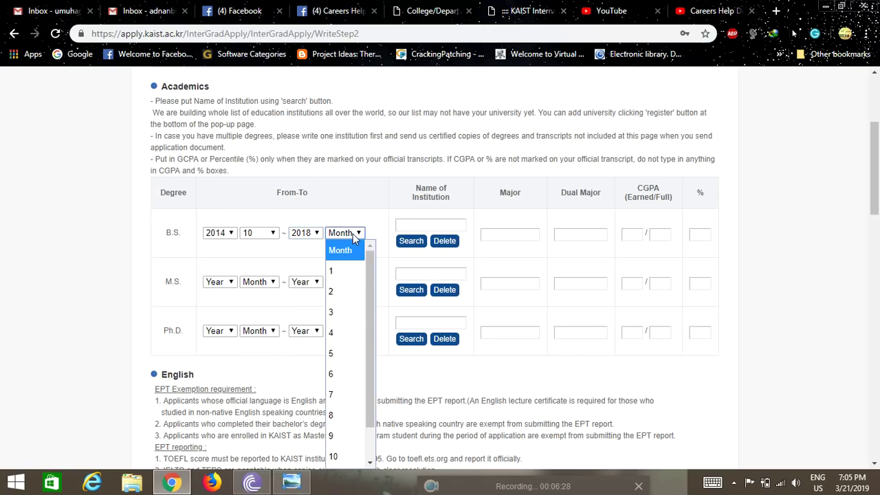
{"action": "left_click", "coordinate": [337, 378]}
{"action": "left_click", "coordinate": [415, 227]}
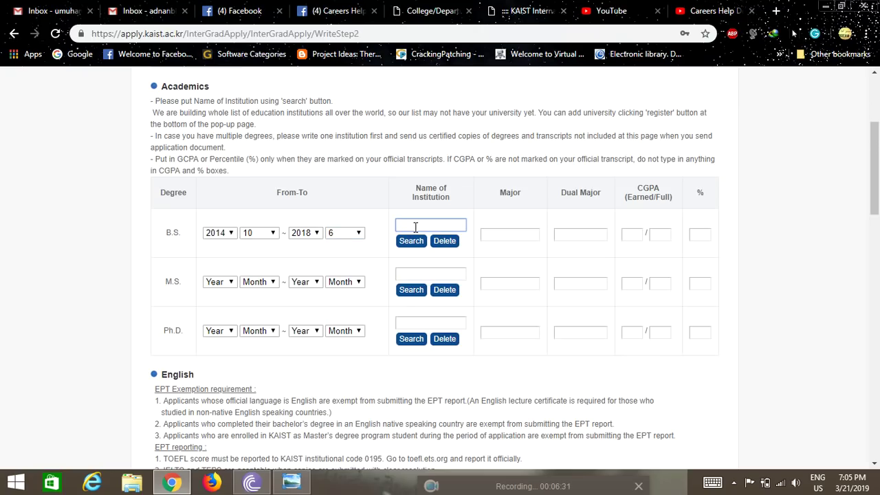
{"action": "left_click", "coordinate": [411, 240]}
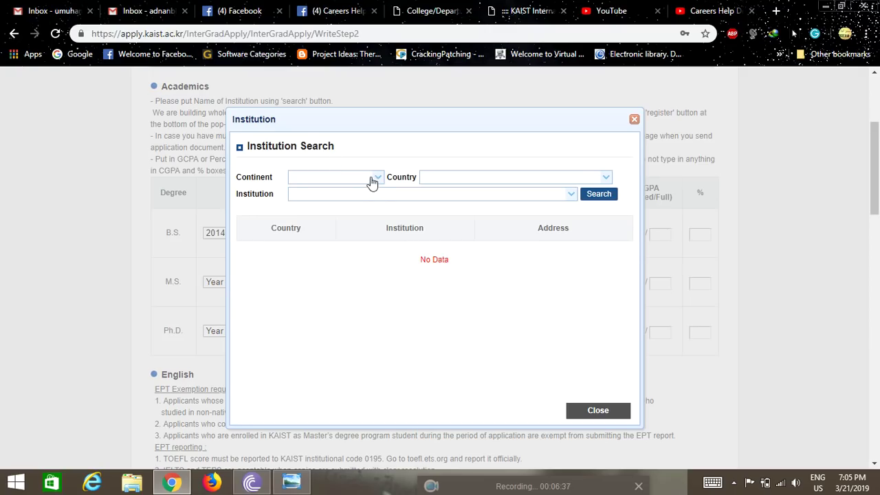
Find University of Gujrat under Asia, Pakistan and set it as the B.S. institution
{"action": "left_click", "coordinate": [371, 180]}
{"action": "left_click", "coordinate": [309, 225]}
{"action": "left_click", "coordinate": [601, 178]}
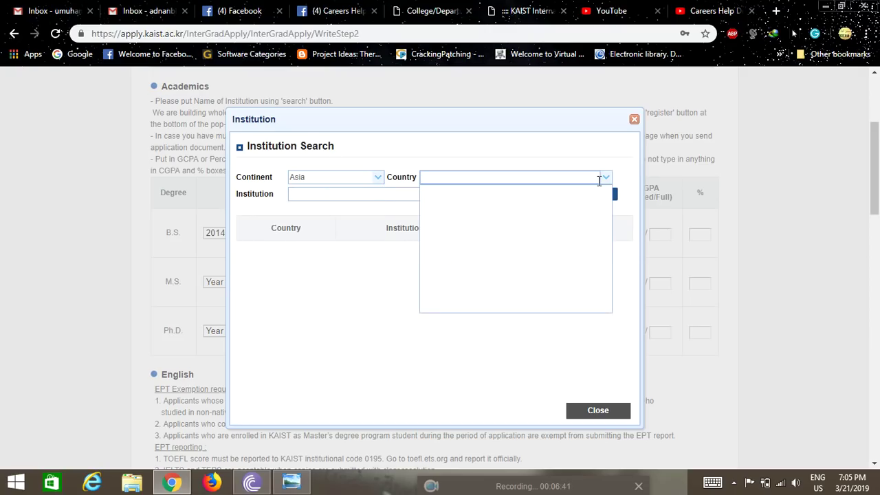
{"action": "type", "text": "pakis"}
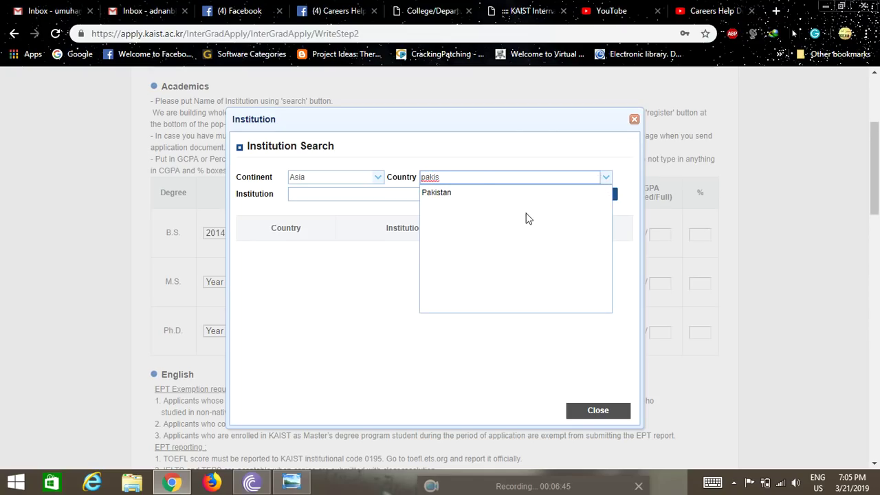
{"action": "left_click", "coordinate": [496, 196]}
{"action": "left_click", "coordinate": [372, 194]}
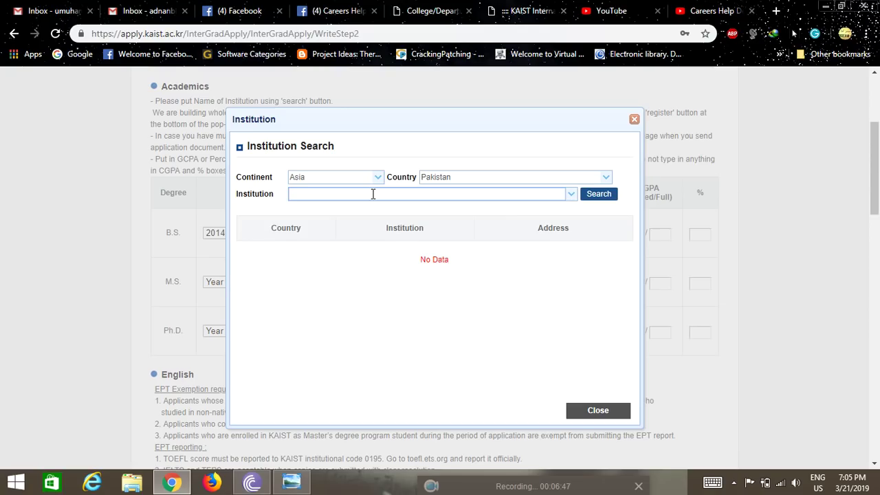
{"action": "type", "text": "Uni"}
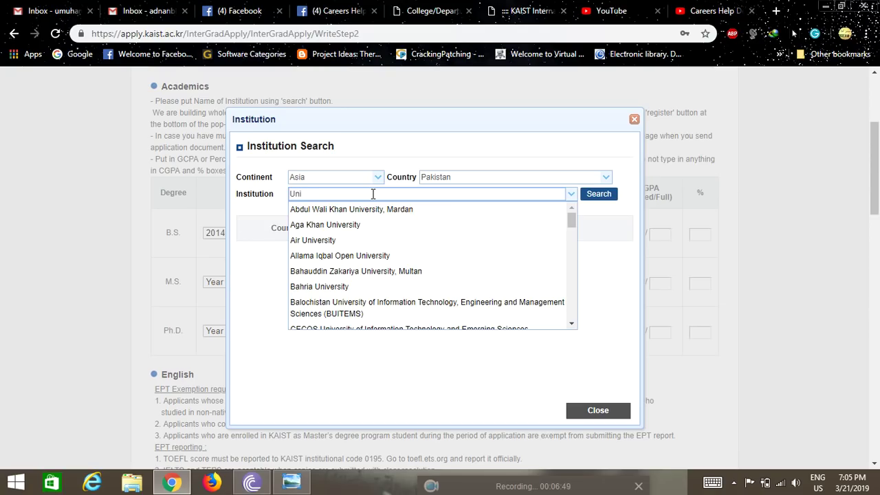
{"action": "type", "text": "versity of"}
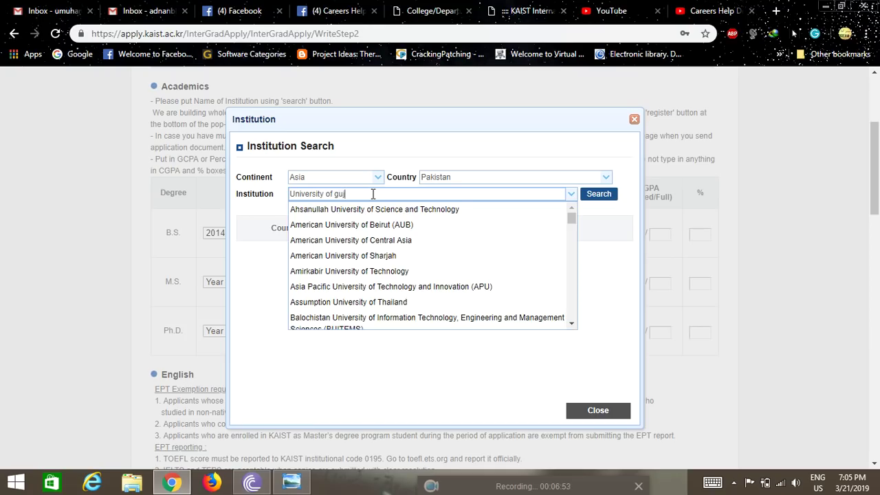
{"action": "type", "text": " guj"}
{"action": "left_click", "coordinate": [323, 209]}
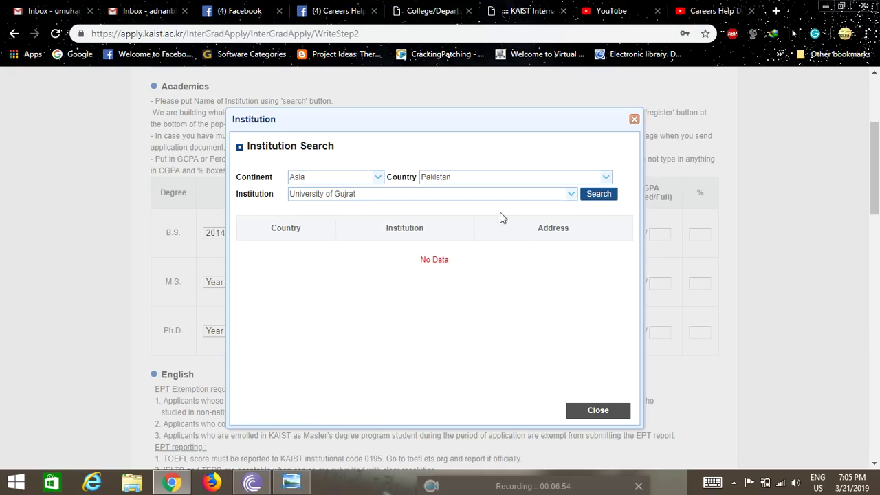
{"action": "left_click", "coordinate": [598, 194]}
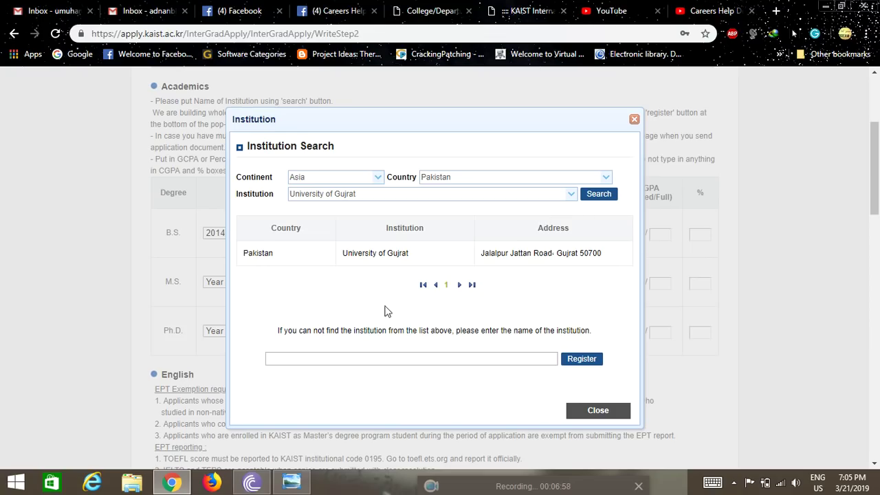
{"action": "left_click", "coordinate": [555, 262]}
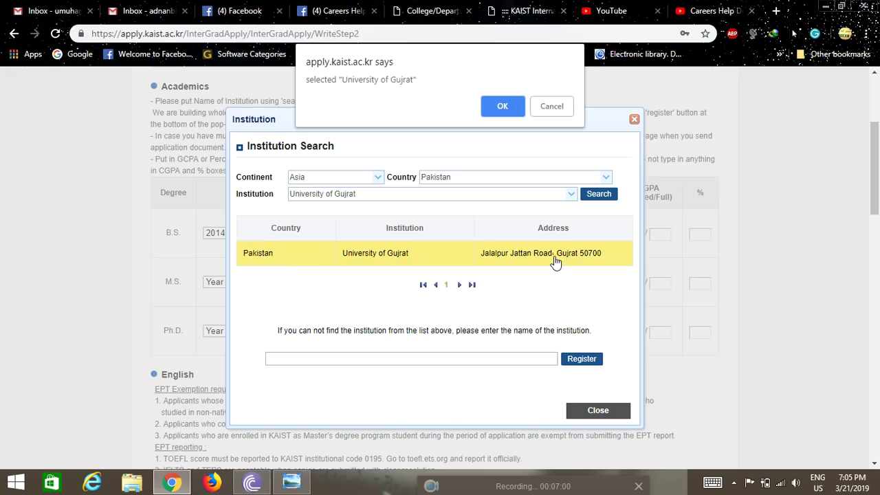
{"action": "left_click", "coordinate": [498, 99]}
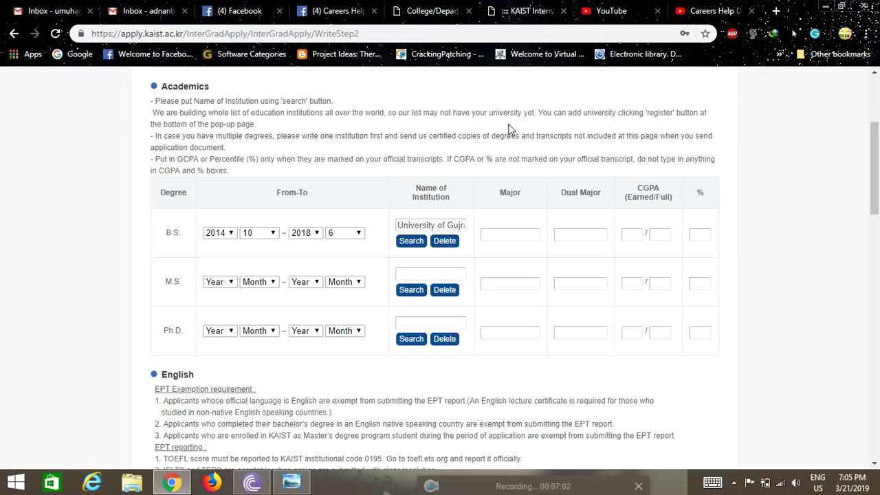
Enter B.S. major Chemical Engineering, CGPA 3.41 out of 4, and 80 percent
{"action": "left_click", "coordinate": [514, 236]}
{"action": "type", "text": "Chemic"}
{"action": "type", "text": "al Engineering"}
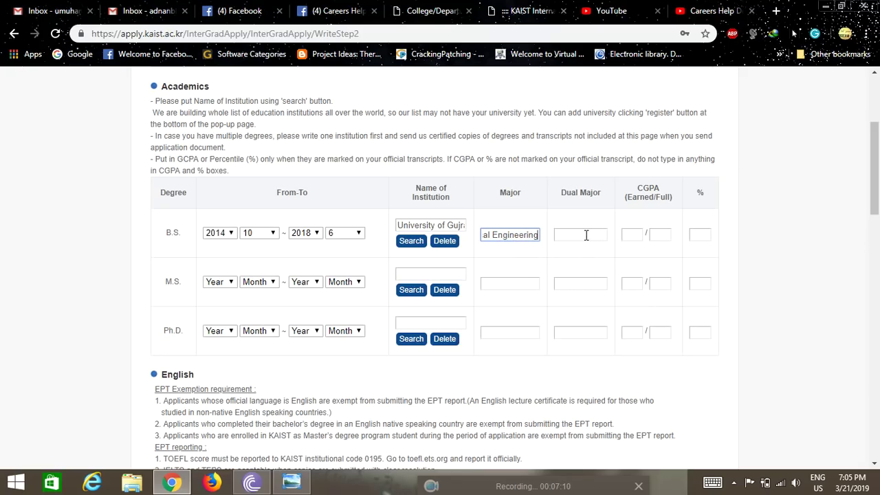
{"action": "left_click", "coordinate": [582, 237]}
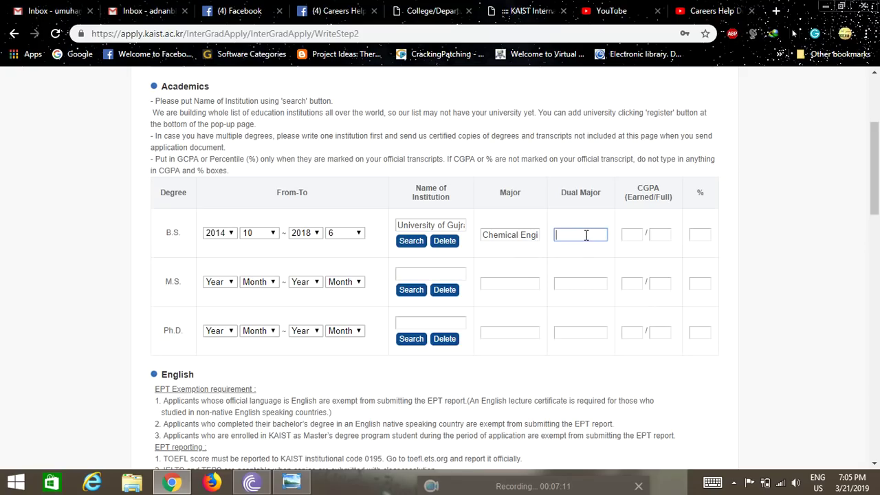
{"action": "left_click", "coordinate": [626, 237]}
{"action": "type", "text": "3.41"}
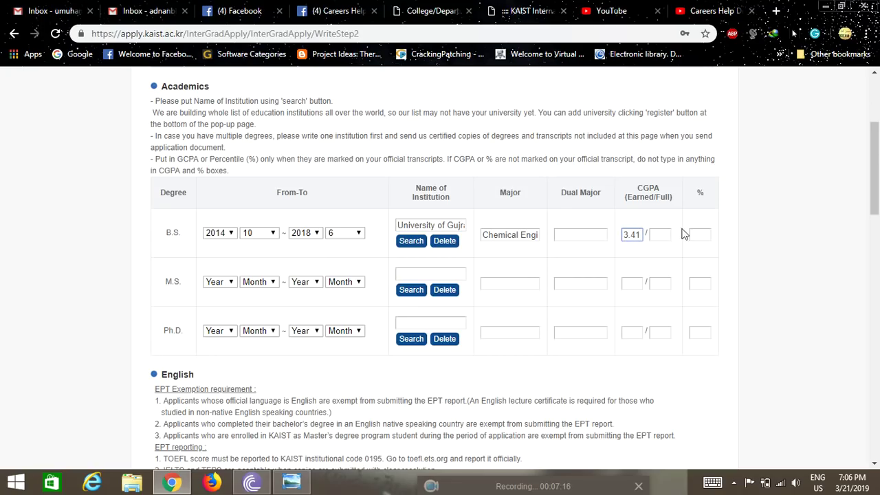
{"action": "left_click", "coordinate": [658, 235]}
{"action": "type", "text": "4"}
{"action": "left_click", "coordinate": [699, 235]}
{"action": "type", "text": "80"}
{"action": "scroll", "coordinate": [752, 275], "scroll_direction": "down", "scroll_amount": 4}
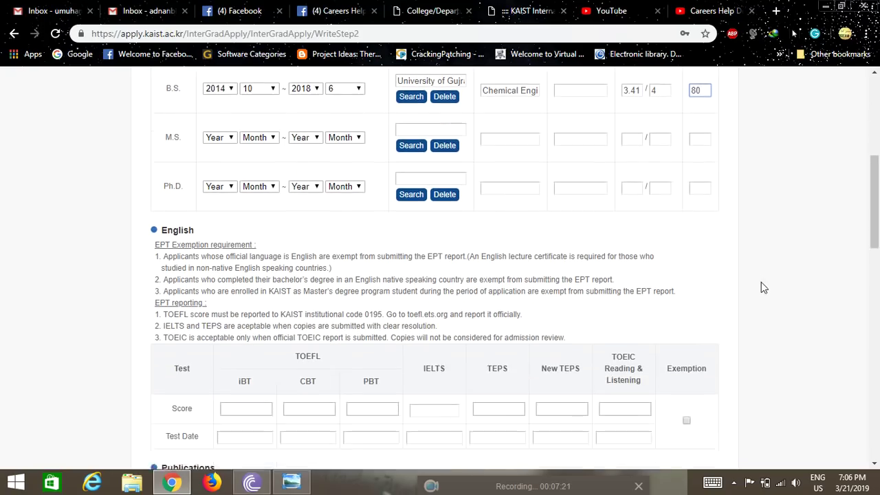
Claim the English test exemption and scroll down to the blank Recommendations section
{"action": "scroll", "coordinate": [648, 312], "scroll_direction": "down", "scroll_amount": 1}
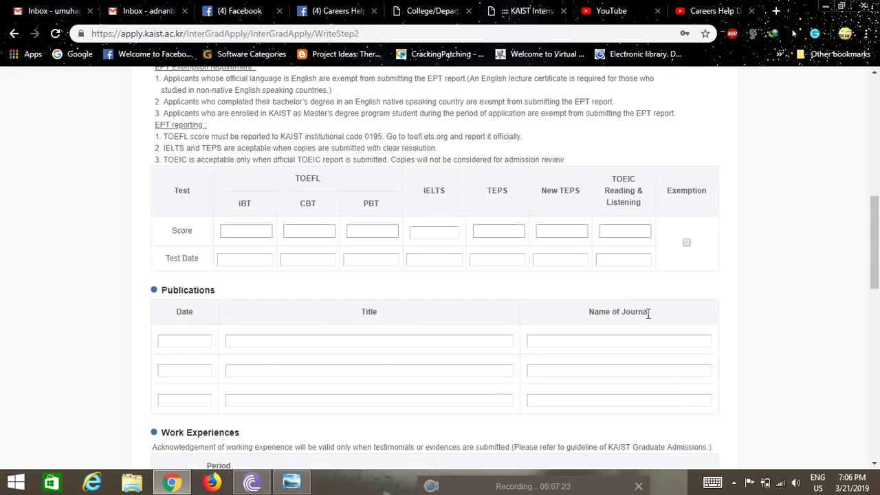
{"action": "left_click", "coordinate": [686, 244]}
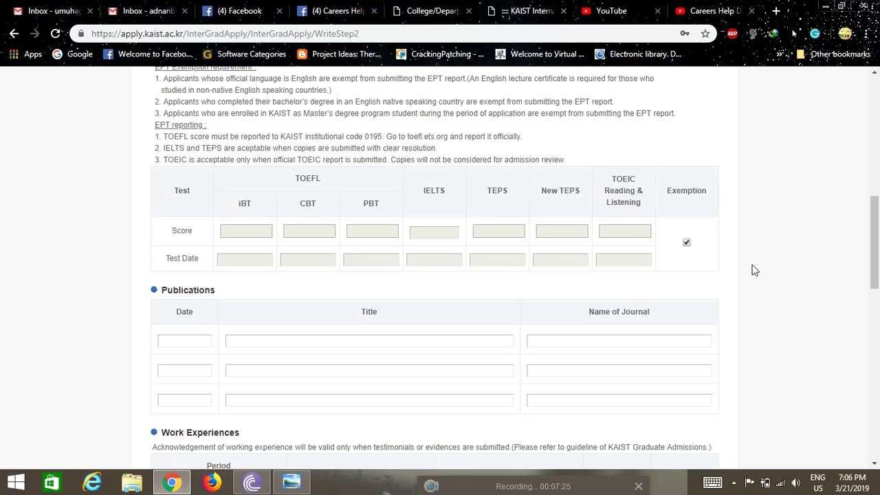
{"action": "scroll", "coordinate": [753, 270], "scroll_direction": "down", "scroll_amount": 1}
{"action": "scroll", "coordinate": [753, 271], "scroll_direction": "down", "scroll_amount": 1}
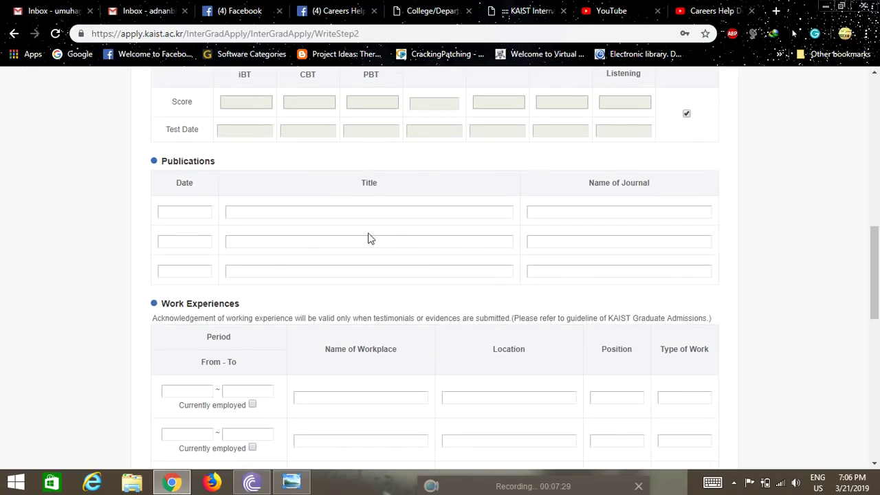
{"action": "scroll", "coordinate": [655, 255], "scroll_direction": "down", "scroll_amount": 3}
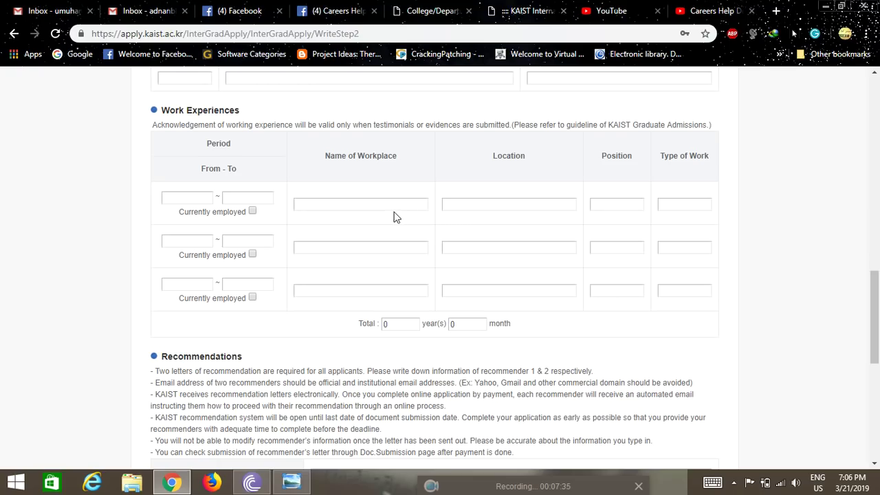
{"action": "scroll", "coordinate": [59, 226], "scroll_direction": "down", "scroll_amount": 3}
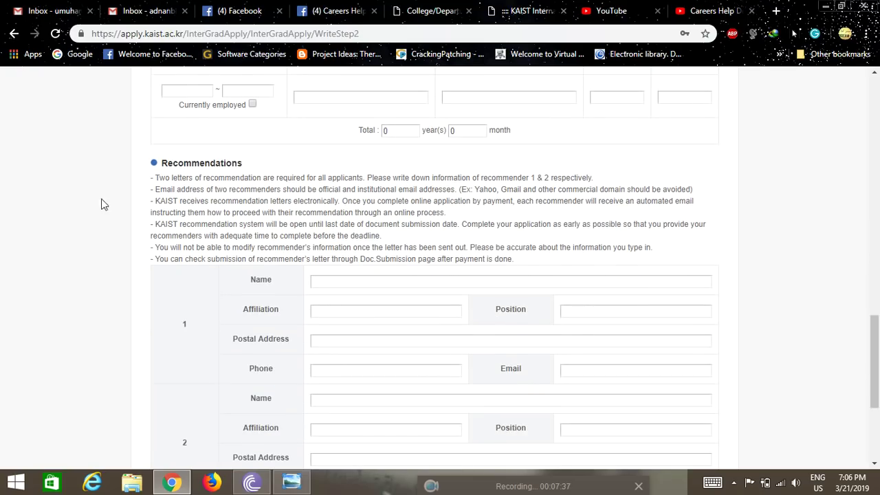
{"action": "scroll", "coordinate": [142, 231], "scroll_direction": "down", "scroll_amount": 2}
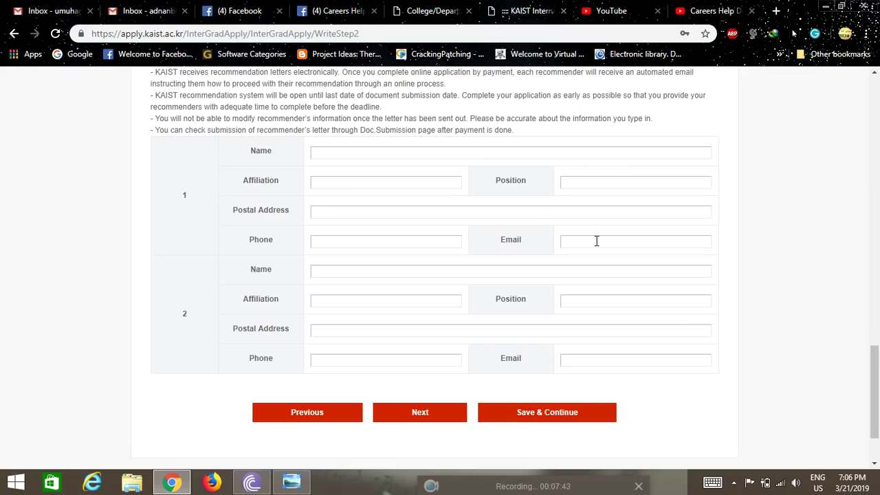
{"action": "scroll", "coordinate": [365, 296], "scroll_direction": "down", "scroll_amount": 2}
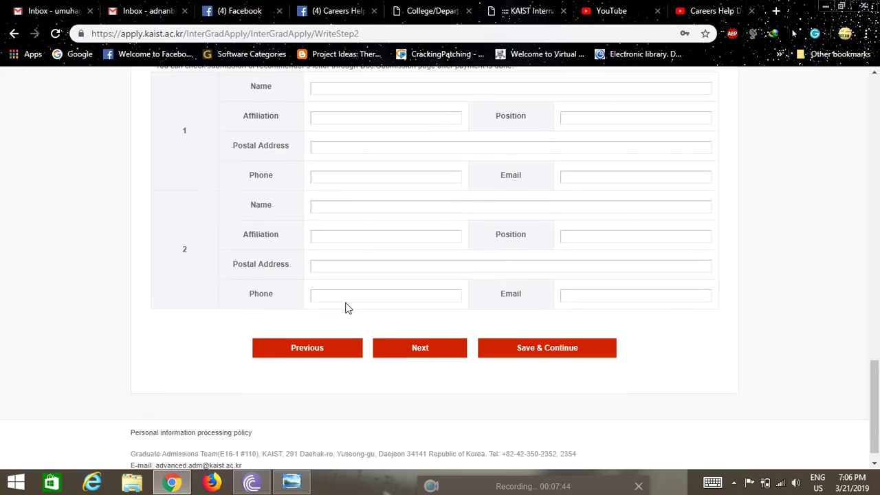
{"action": "scroll", "coordinate": [226, 281], "scroll_direction": "up", "scroll_amount": 7}
{"action": "scroll", "coordinate": [226, 281], "scroll_direction": "down", "scroll_amount": 7}
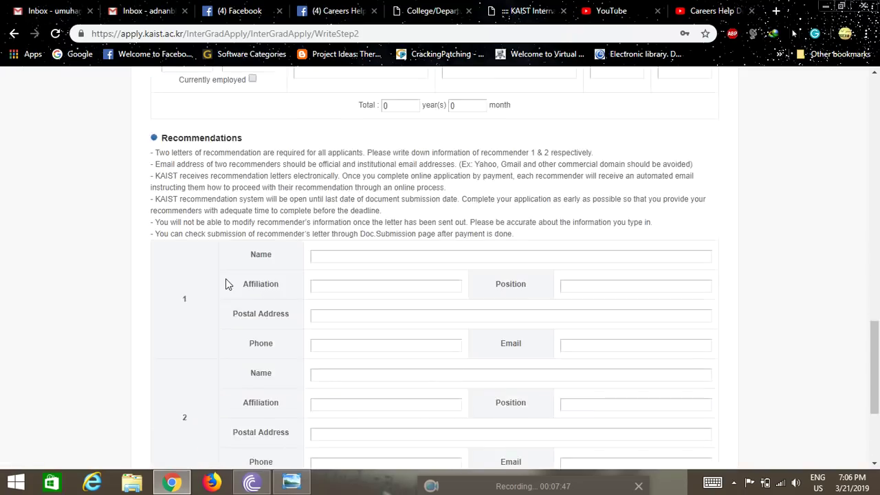
On Step 3, enter previous studies as 'Bachelor of Chemical engineering with speciliazation in oil and gas'
{"action": "left_click", "coordinate": [431, 329]}
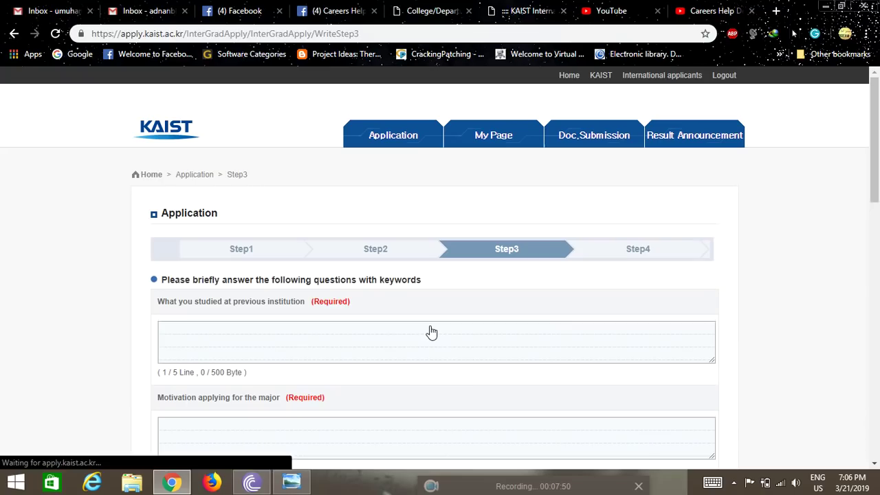
{"action": "scroll", "coordinate": [61, 296], "scroll_direction": "down", "scroll_amount": 2}
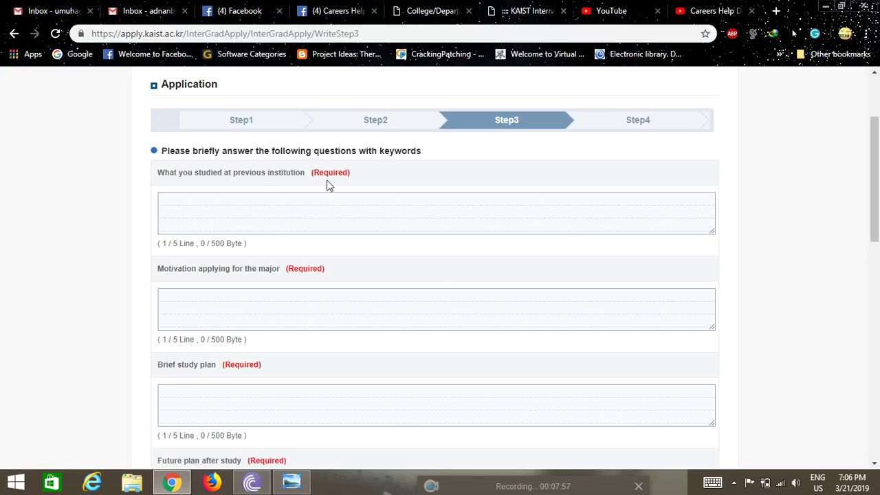
{"action": "left_click", "coordinate": [304, 212]}
{"action": "type", "text": "Bachelor of "}
{"action": "type", "text": "Chemical engi"}
{"action": "type", "text": "neering with "}
{"action": "type", "text": "speci"}
{"action": "type", "text": "liazati"}
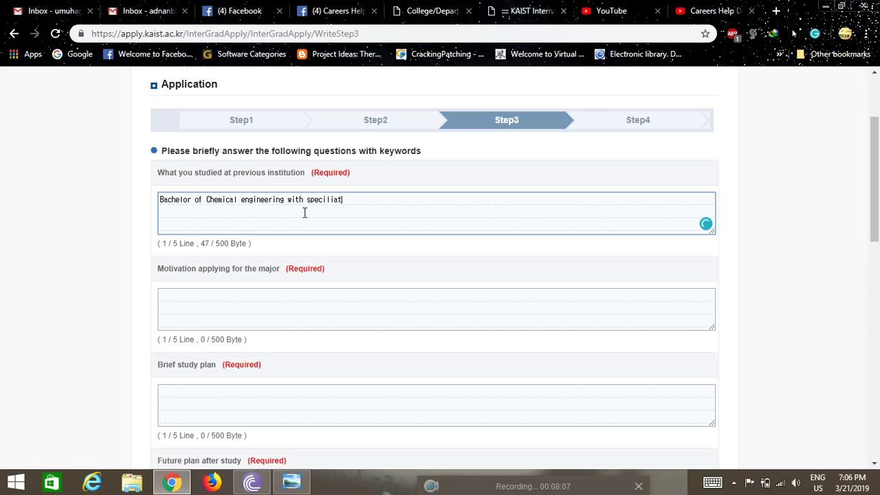
{"action": "type", "text": "on in oil and gas"}
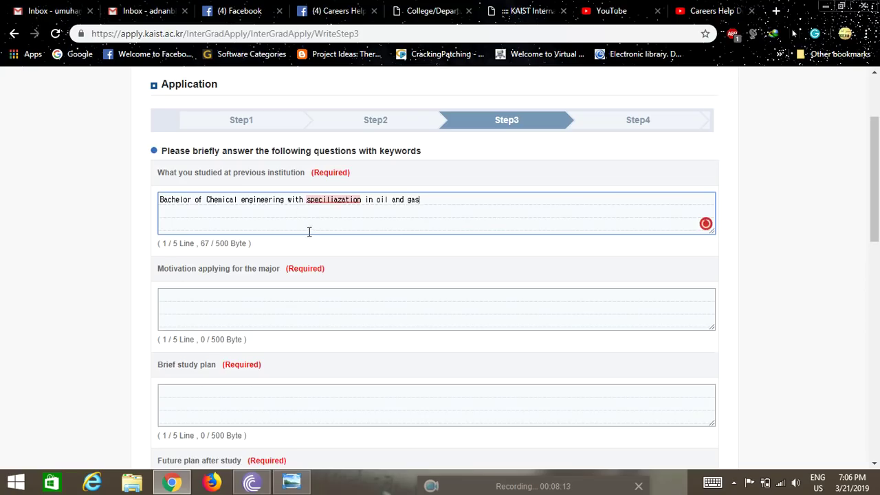
{"action": "scroll", "coordinate": [302, 237], "scroll_direction": "down", "scroll_amount": 1}
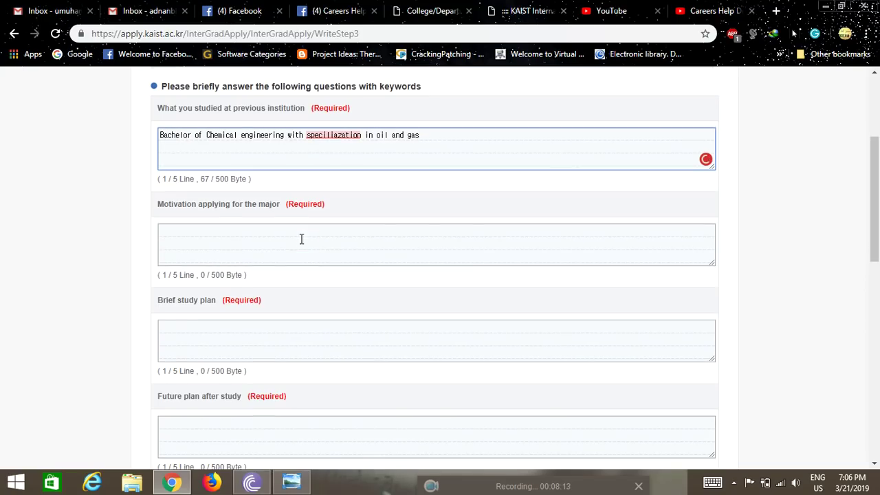
Fill the motivation, brief study plan and future plan answers with 'abc'
{"action": "left_click", "coordinate": [204, 240]}
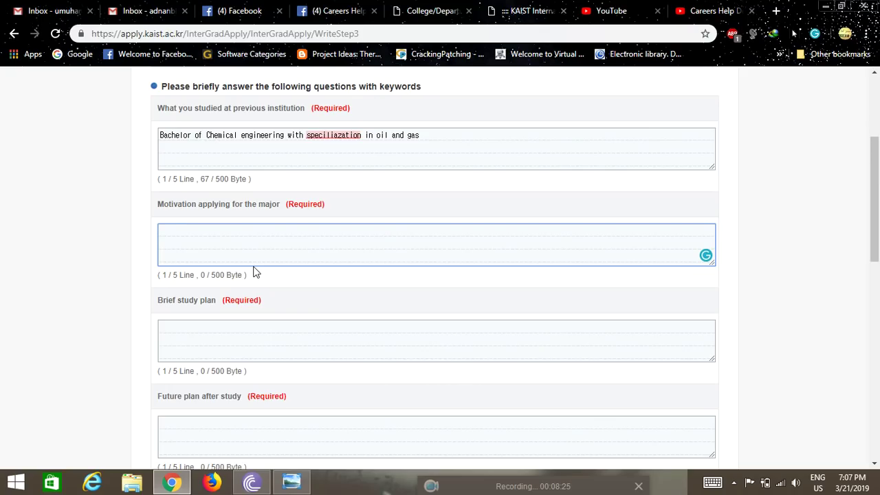
{"action": "scroll", "coordinate": [88, 282], "scroll_direction": "down", "scroll_amount": 1}
{"action": "left_click", "coordinate": [196, 271]}
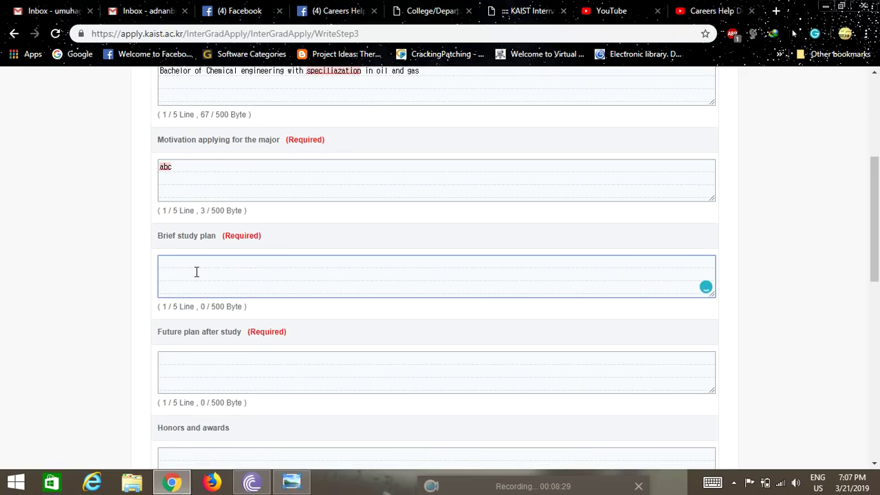
{"action": "type", "text": "abc"}
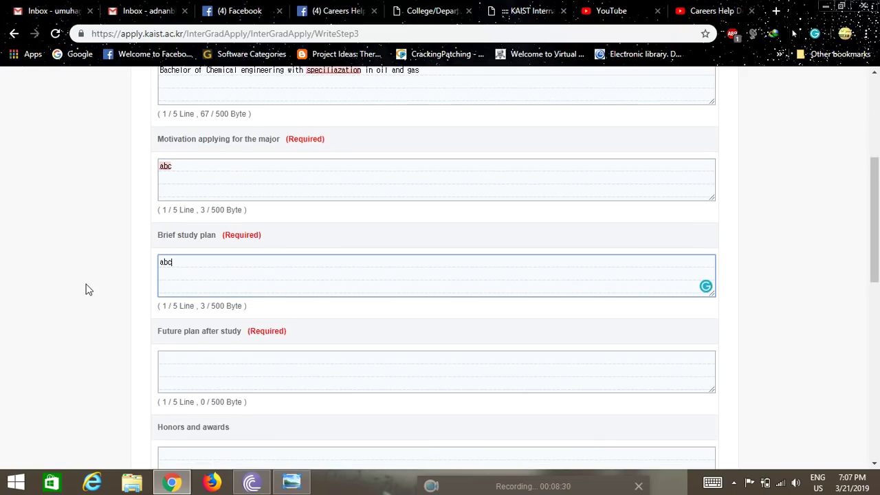
{"action": "scroll", "coordinate": [87, 289], "scroll_direction": "down", "scroll_amount": 2}
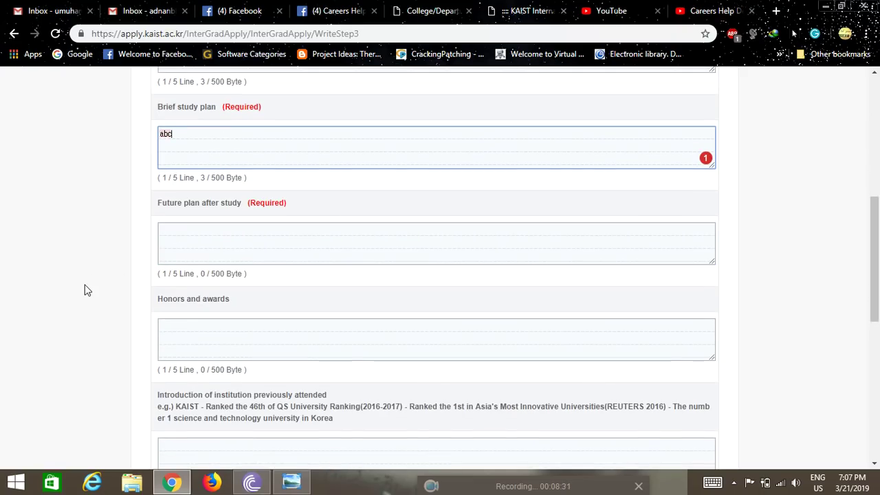
{"action": "left_click", "coordinate": [203, 229]}
{"action": "type", "text": "abc"}
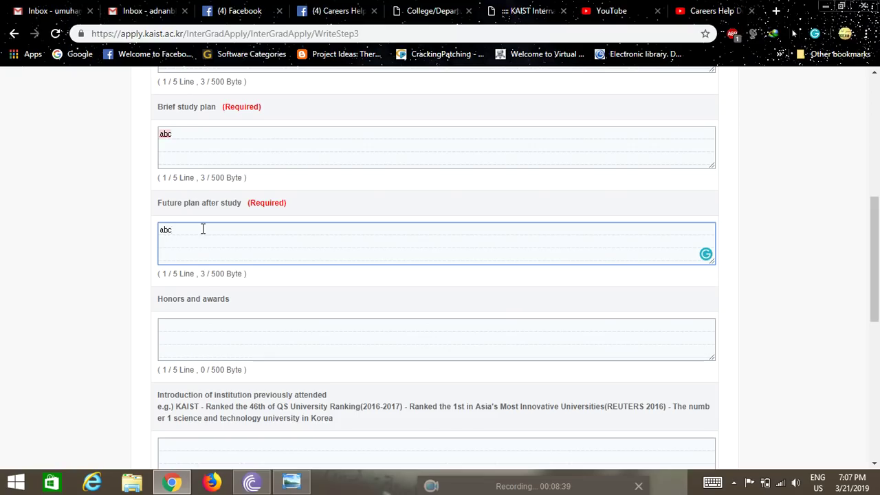
Enter 'abc' for honors and awards, previous institution and Statement of Purpose, then continue to Step 4
{"action": "scroll", "coordinate": [113, 259], "scroll_direction": "down", "scroll_amount": 2}
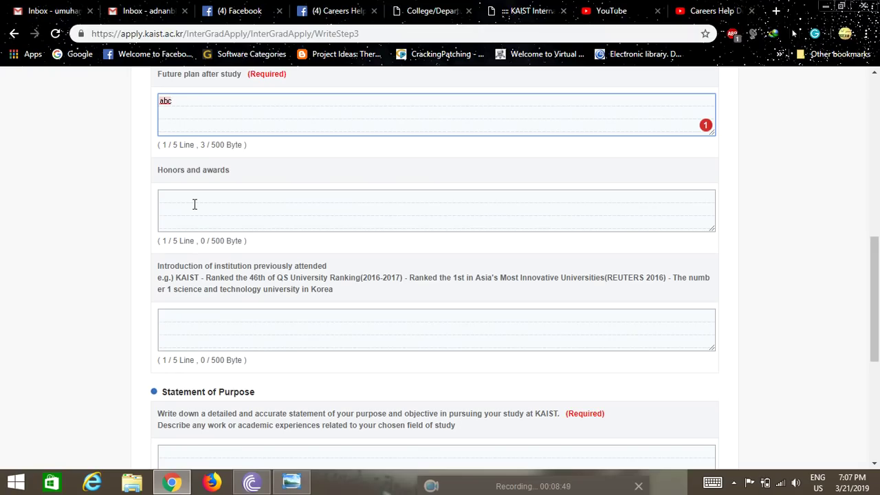
{"action": "scroll", "coordinate": [185, 204], "scroll_direction": "down", "scroll_amount": 1}
{"action": "left_click", "coordinate": [194, 159]}
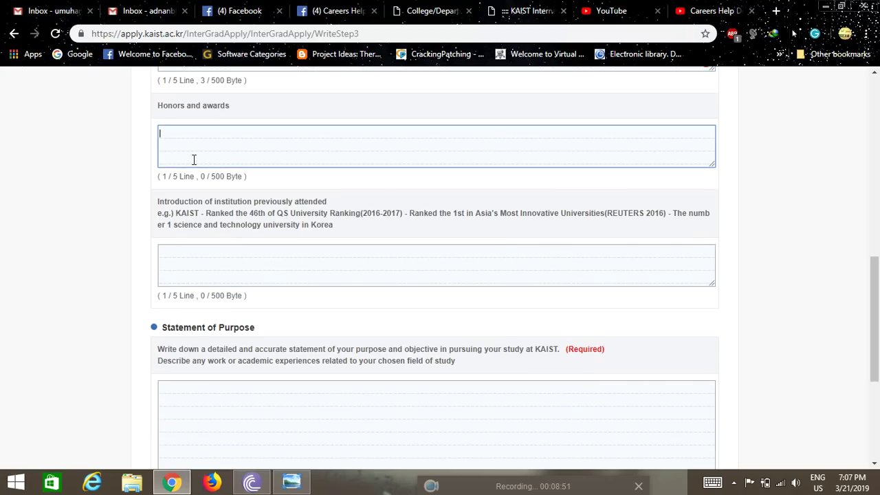
{"action": "type", "text": "abc"}
{"action": "scroll", "coordinate": [89, 204], "scroll_direction": "down", "scroll_amount": 1}
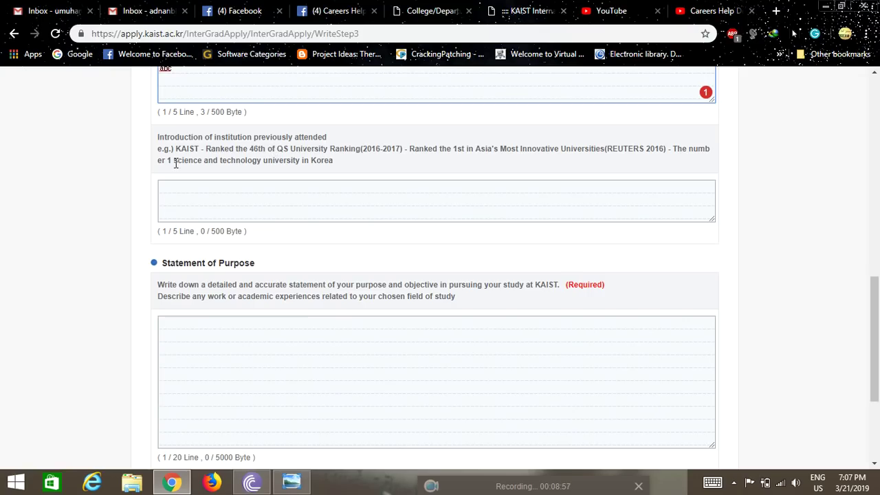
{"action": "left_click", "coordinate": [244, 185]}
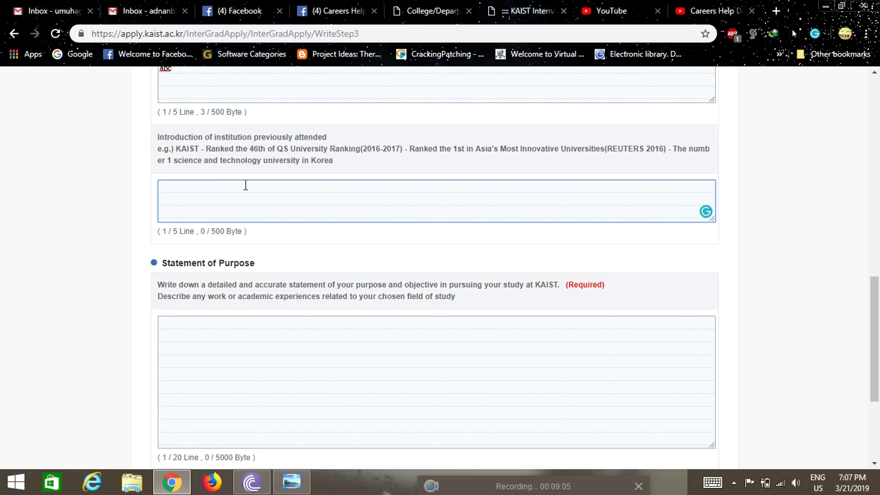
{"action": "type", "text": "abc"}
{"action": "scroll", "coordinate": [240, 247], "scroll_direction": "down", "scroll_amount": 2}
{"action": "left_click", "coordinate": [233, 225]}
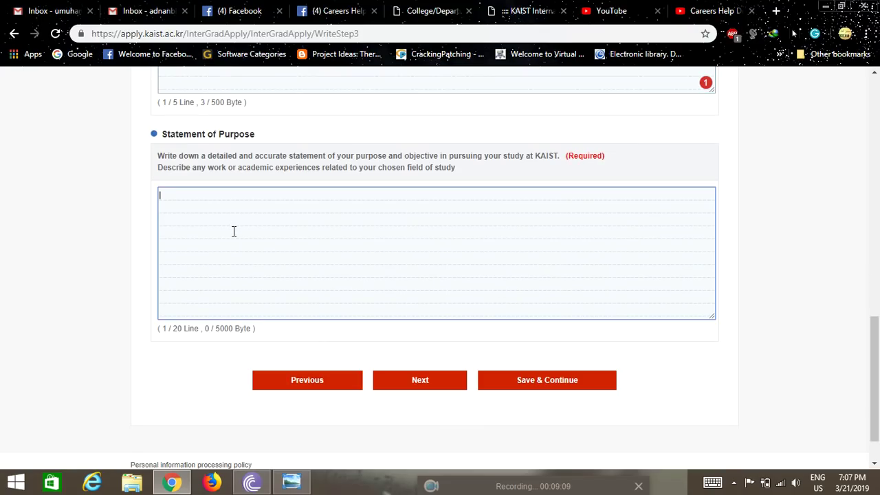
{"action": "type", "text": "abc"}
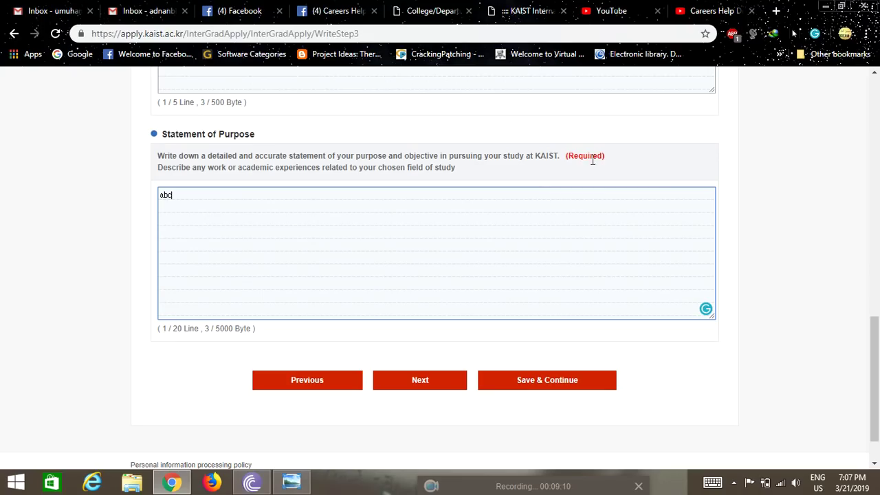
{"action": "left_click", "coordinate": [417, 382]}
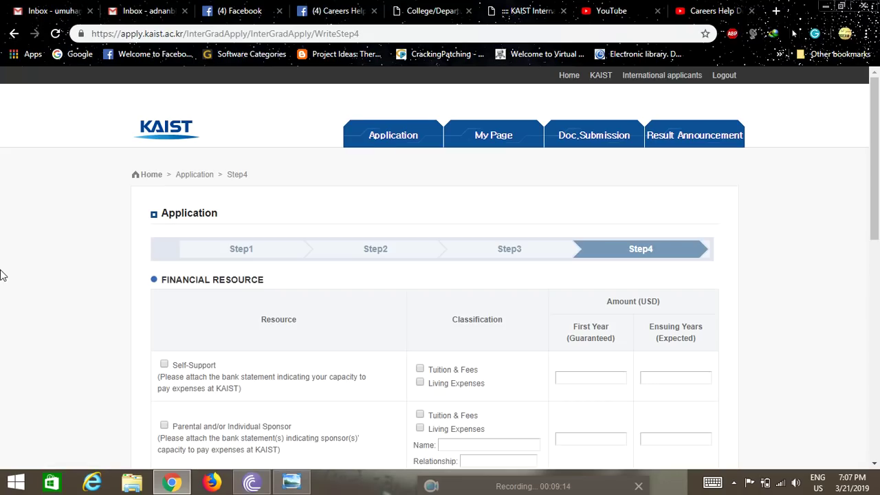
Save Step 4 with KAIST Scholarship funding, confirming the save and dismissing the completion and payment alerts
{"action": "scroll", "coordinate": [20, 264], "scroll_direction": "down", "scroll_amount": 2}
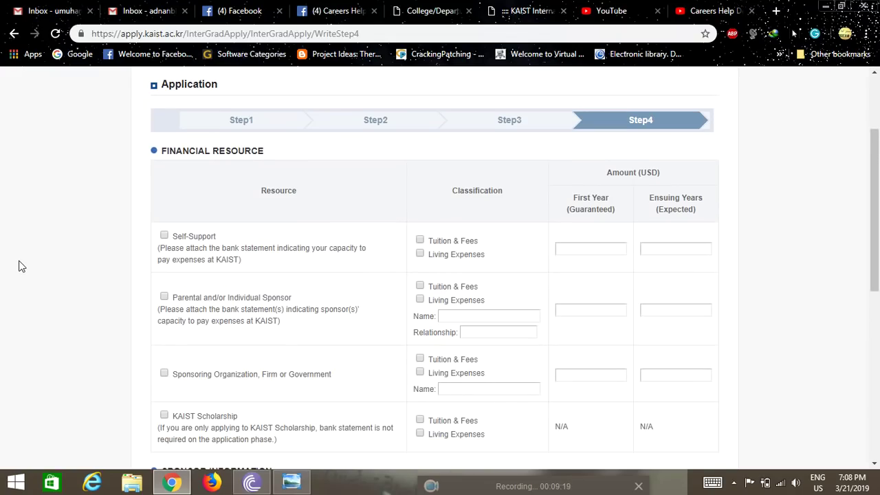
{"action": "scroll", "coordinate": [28, 268], "scroll_direction": "down", "scroll_amount": 2}
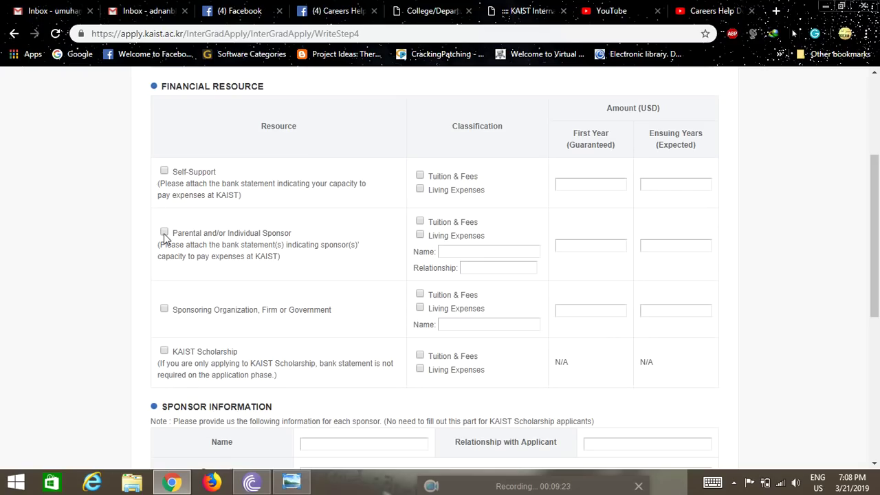
{"action": "scroll", "coordinate": [249, 245], "scroll_direction": "down", "scroll_amount": 1}
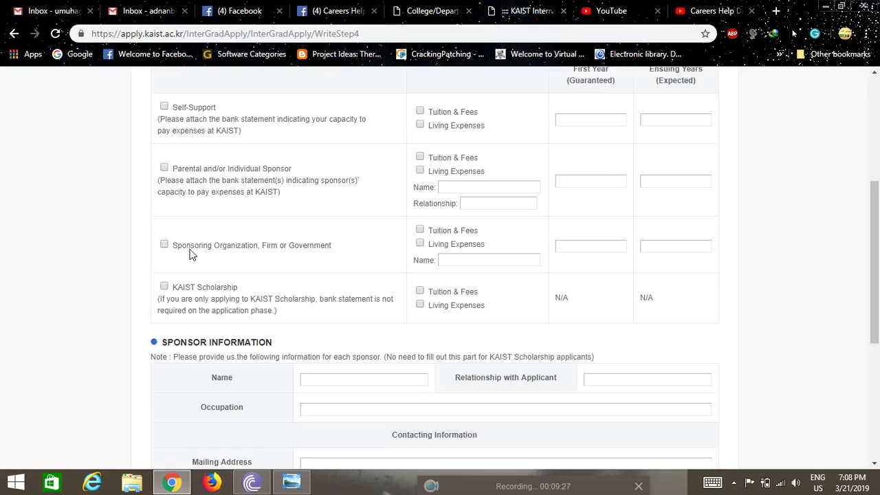
{"action": "scroll", "coordinate": [185, 251], "scroll_direction": "down", "scroll_amount": 1}
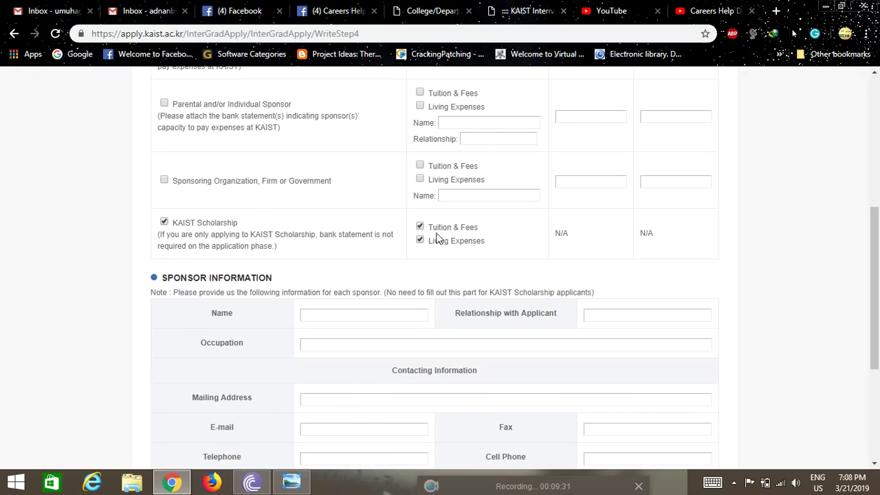
{"action": "scroll", "coordinate": [387, 249], "scroll_direction": "down", "scroll_amount": 2}
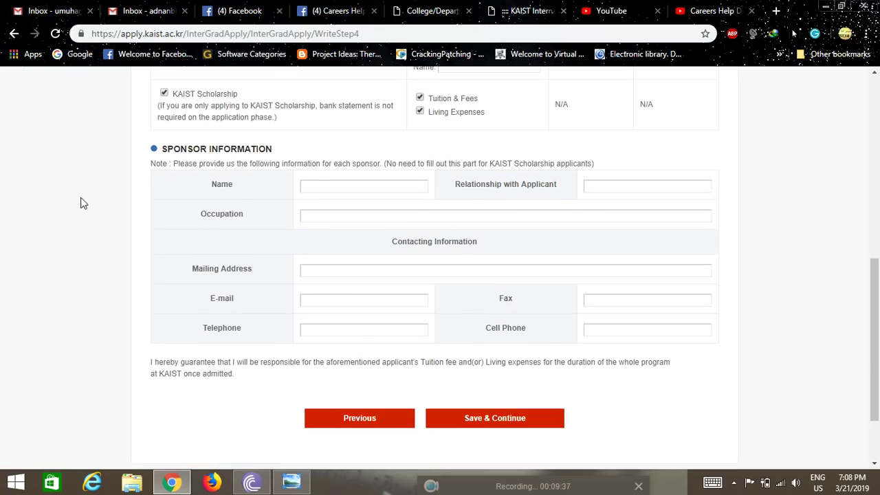
{"action": "scroll", "coordinate": [83, 203], "scroll_direction": "down", "scroll_amount": 1}
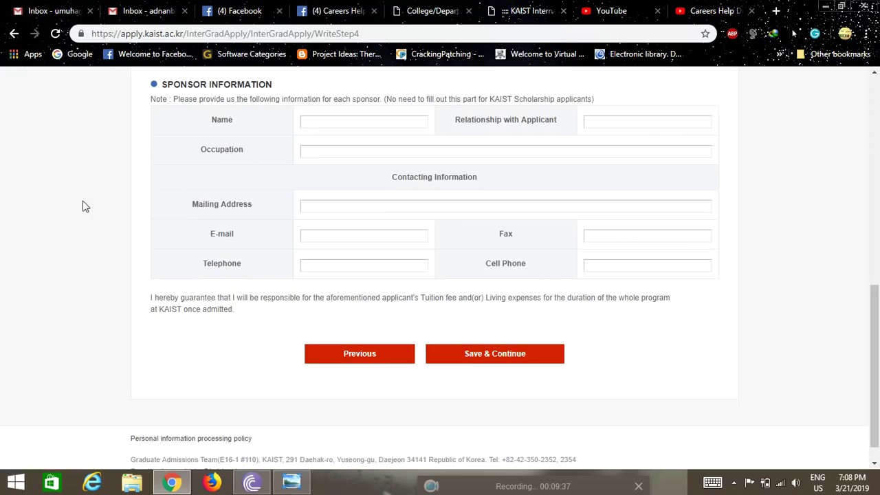
{"action": "left_click", "coordinate": [464, 361]}
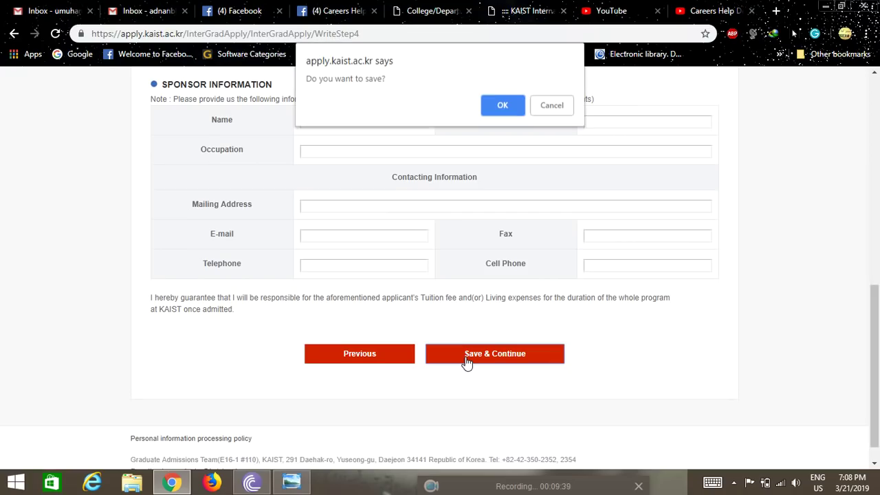
{"action": "left_click", "coordinate": [505, 105]}
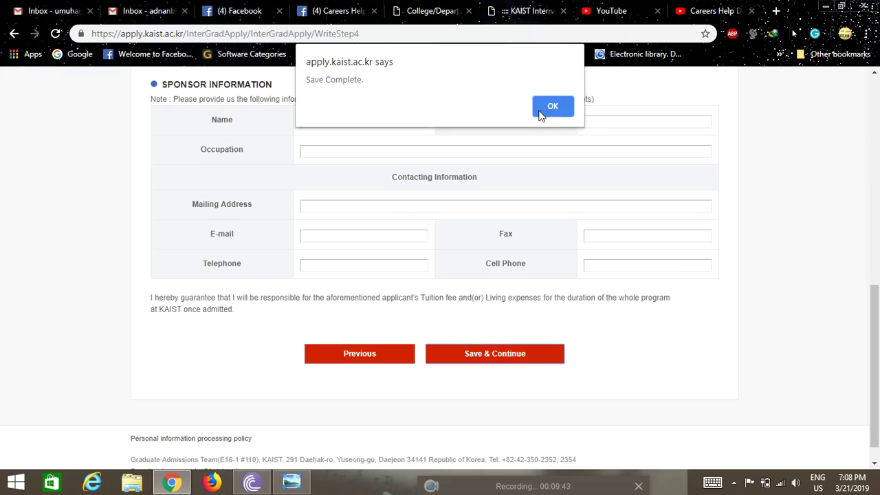
{"action": "left_click", "coordinate": [535, 109]}
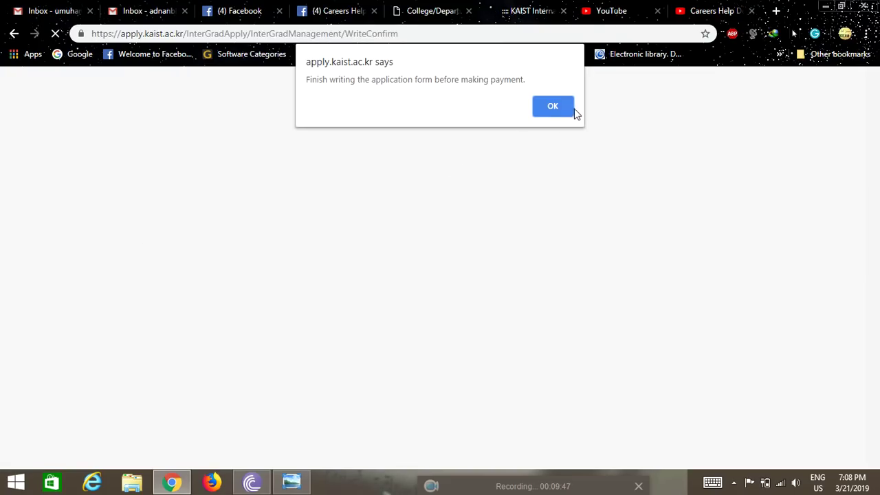
{"action": "left_click", "coordinate": [554, 106]}
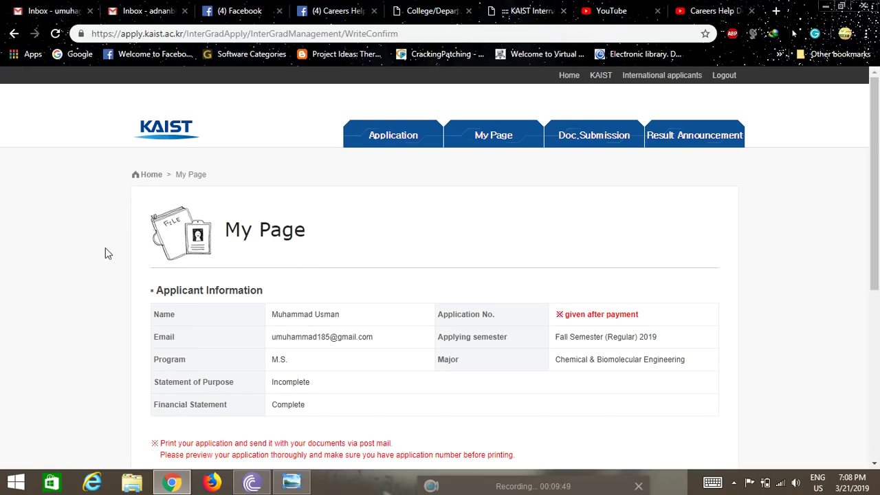
{"action": "scroll", "coordinate": [20, 273], "scroll_direction": "down", "scroll_amount": 1}
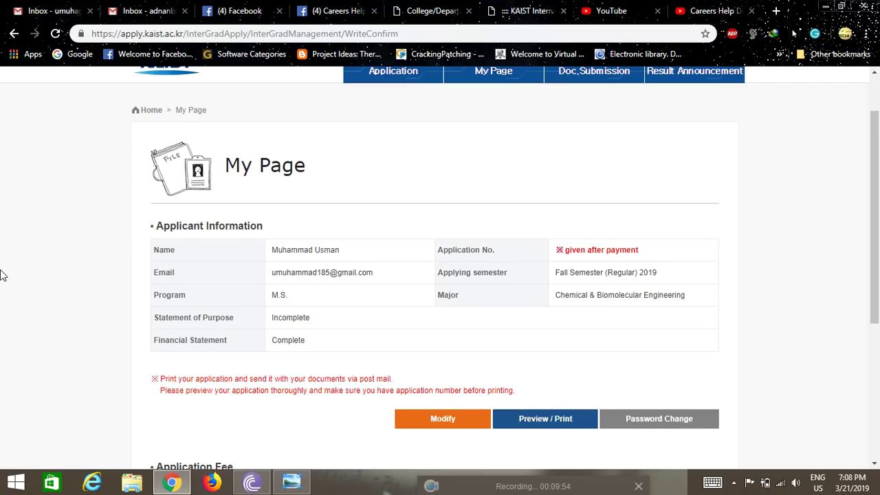
{"action": "scroll", "coordinate": [3, 274], "scroll_direction": "up", "scroll_amount": 1}
{"action": "scroll", "coordinate": [4, 275], "scroll_direction": "down", "scroll_amount": 4}
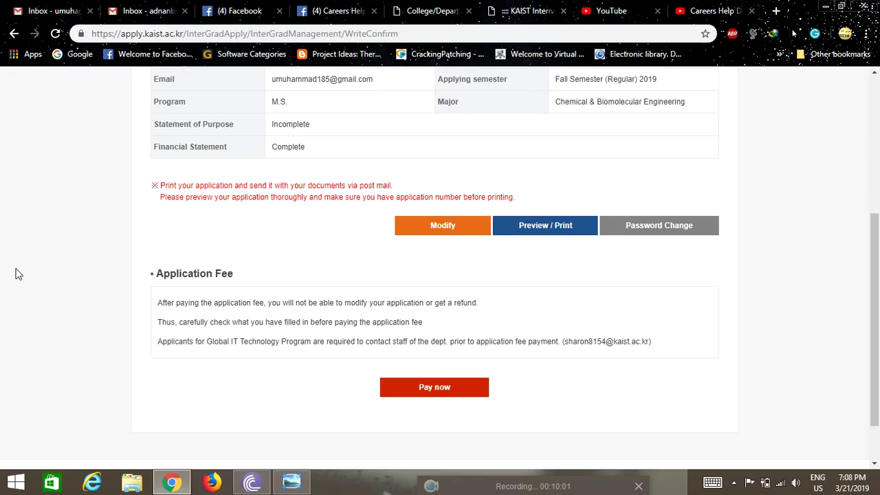
{"action": "scroll", "coordinate": [19, 275], "scroll_direction": "up", "scroll_amount": 1}
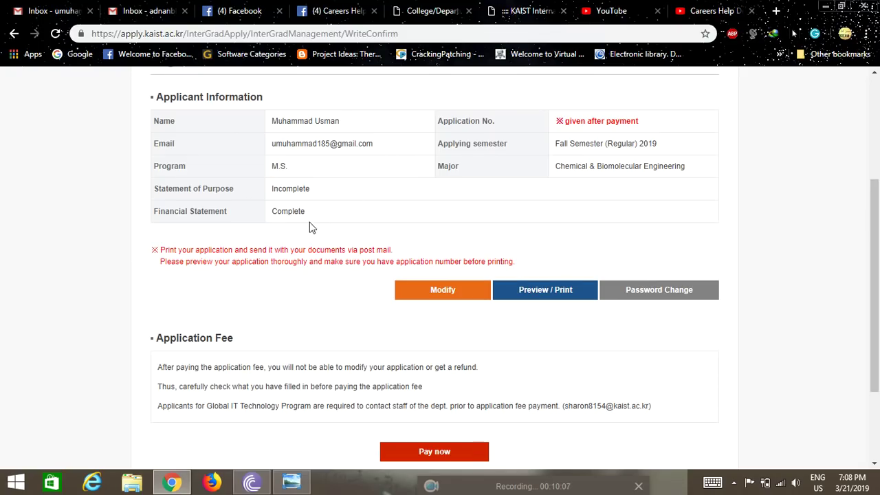
{"action": "scroll", "coordinate": [284, 236], "scroll_direction": "down", "scroll_amount": 2}
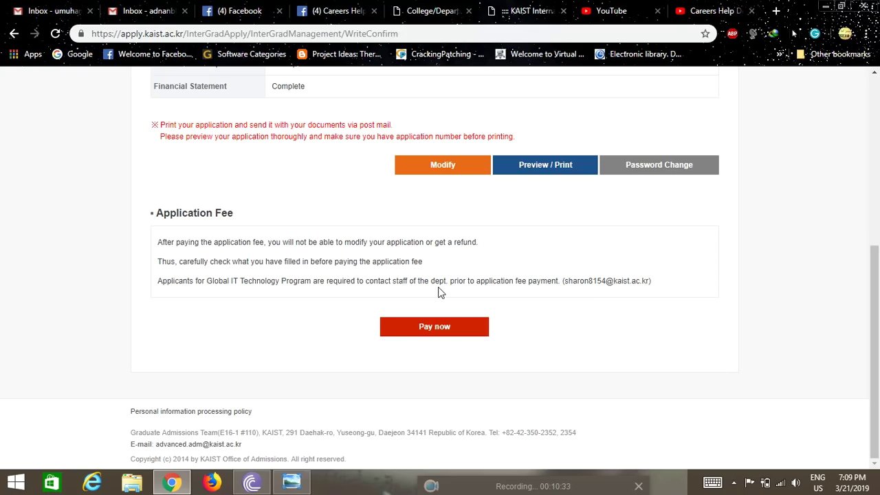
{"action": "scroll", "coordinate": [443, 294], "scroll_direction": "up", "scroll_amount": 1}
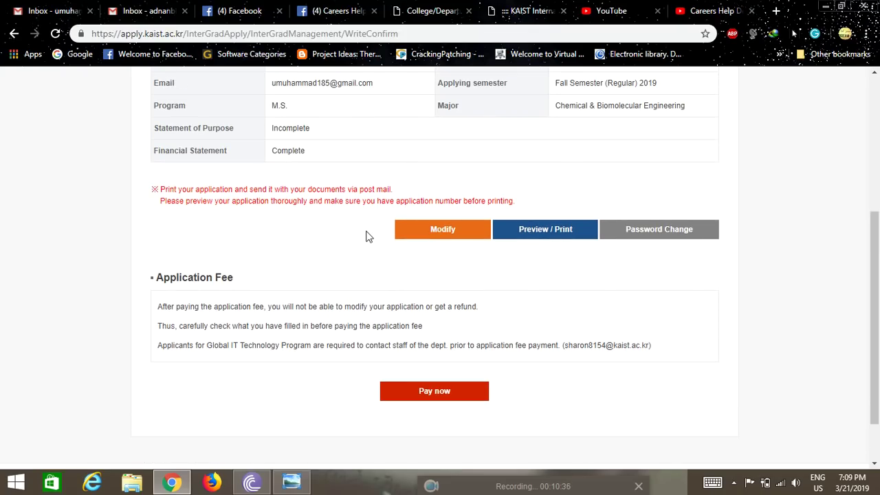
{"action": "scroll", "coordinate": [364, 236], "scroll_direction": "up", "scroll_amount": 1}
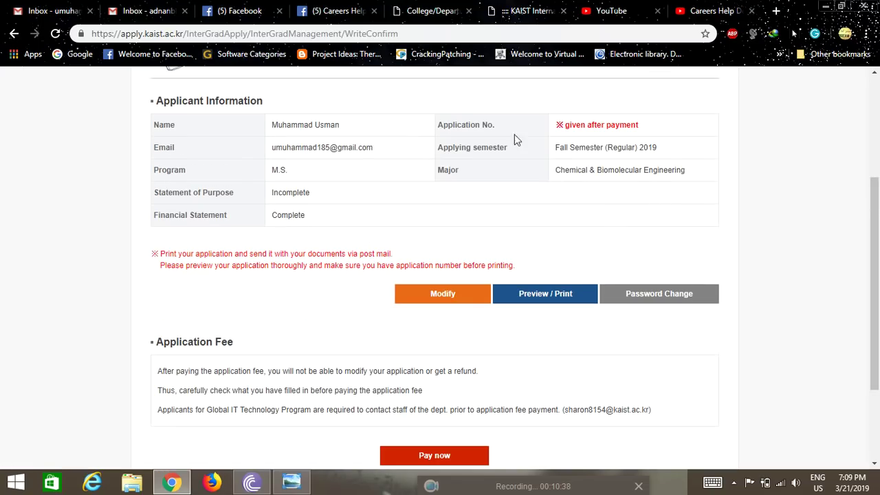
{"action": "scroll", "coordinate": [305, 216], "scroll_direction": "down", "scroll_amount": 2}
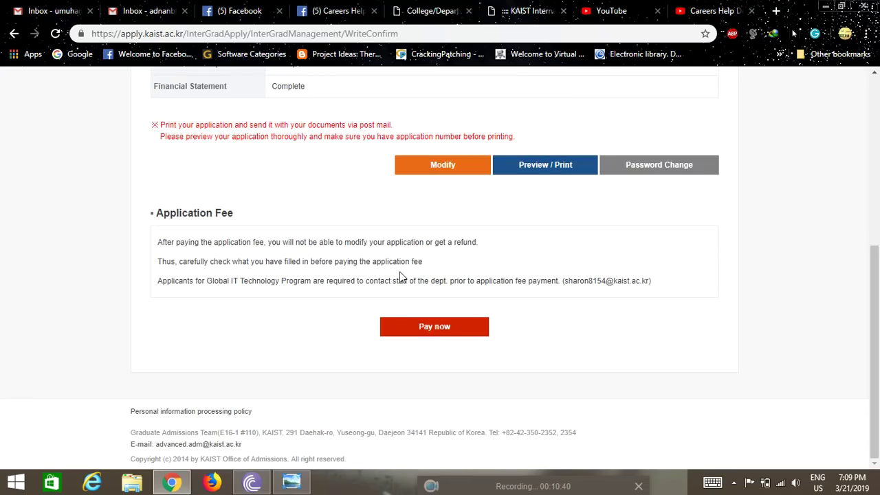
{"action": "left_click", "coordinate": [418, 327]}
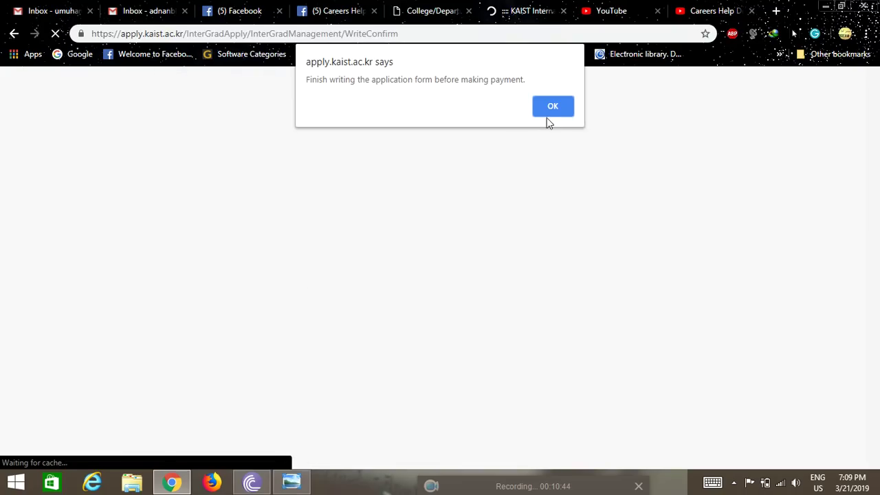
{"action": "left_click", "coordinate": [551, 108]}
{"action": "scroll", "coordinate": [2, 287], "scroll_direction": "down", "scroll_amount": 3}
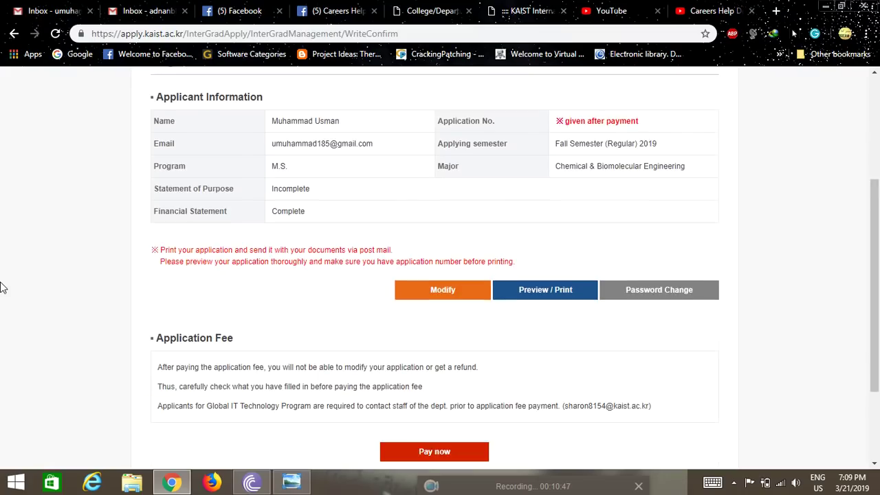
{"action": "scroll", "coordinate": [2, 287], "scroll_direction": "down", "scroll_amount": 2}
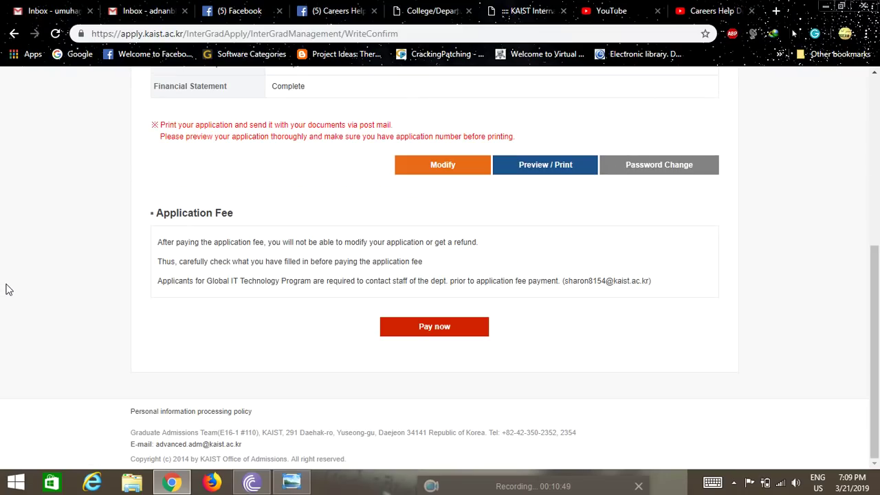
{"action": "scroll", "coordinate": [5, 289], "scroll_direction": "up", "scroll_amount": 3}
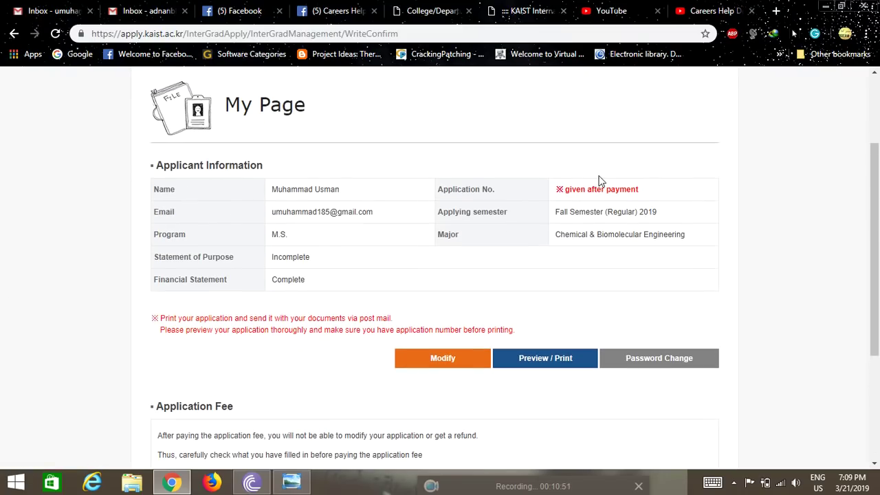
{"action": "scroll", "coordinate": [296, 285], "scroll_direction": "down", "scroll_amount": 1}
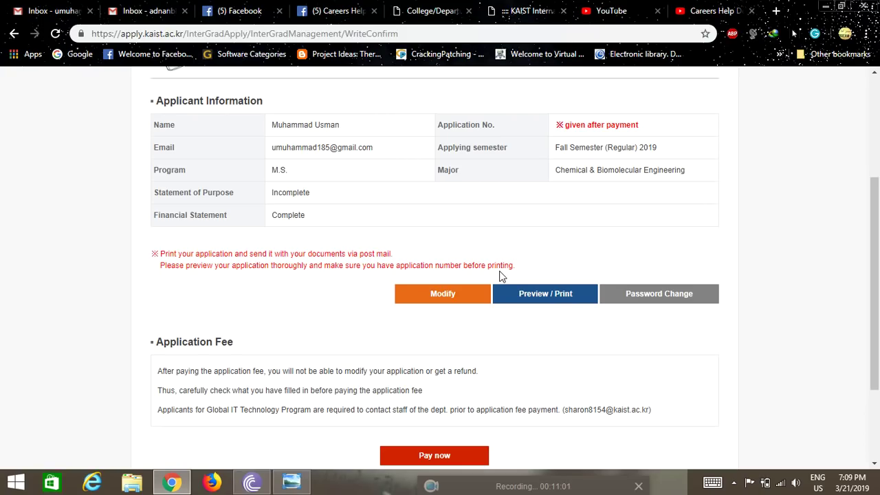
{"action": "scroll", "coordinate": [501, 274], "scroll_direction": "down", "scroll_amount": 2}
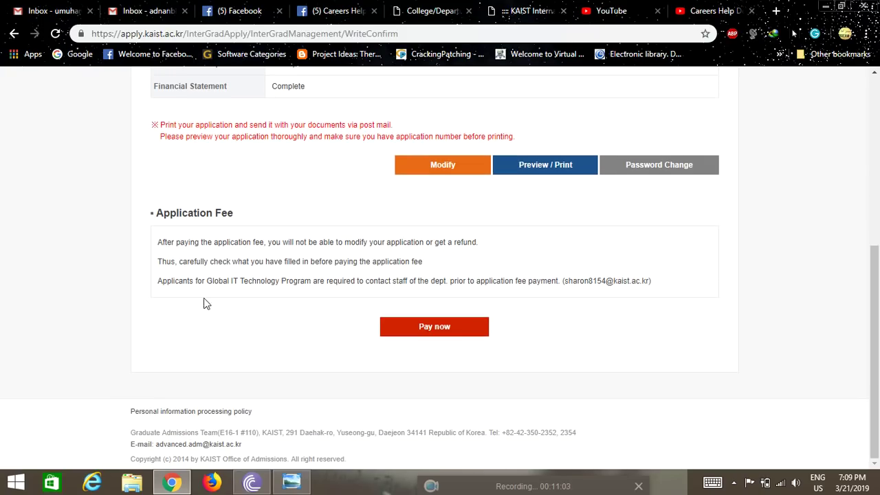
{"action": "left_click", "coordinate": [453, 326]}
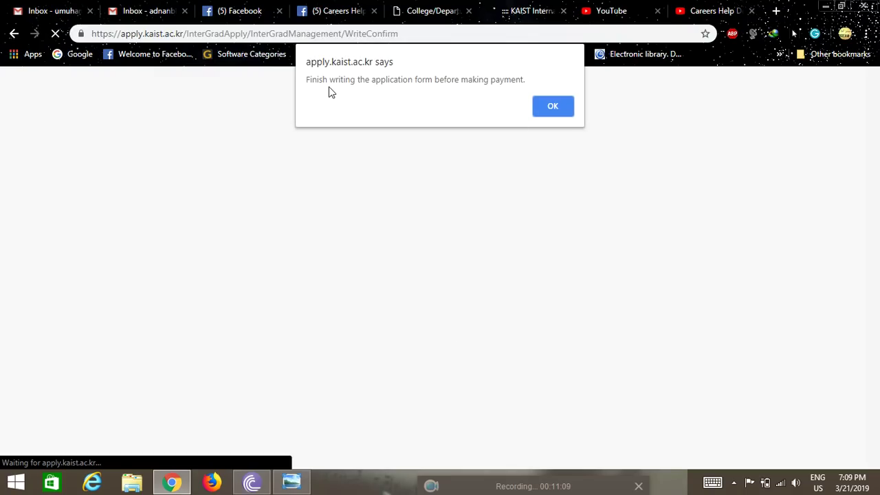
{"action": "left_click", "coordinate": [548, 101]}
{"action": "scroll", "coordinate": [100, 280], "scroll_direction": "down", "scroll_amount": 3}
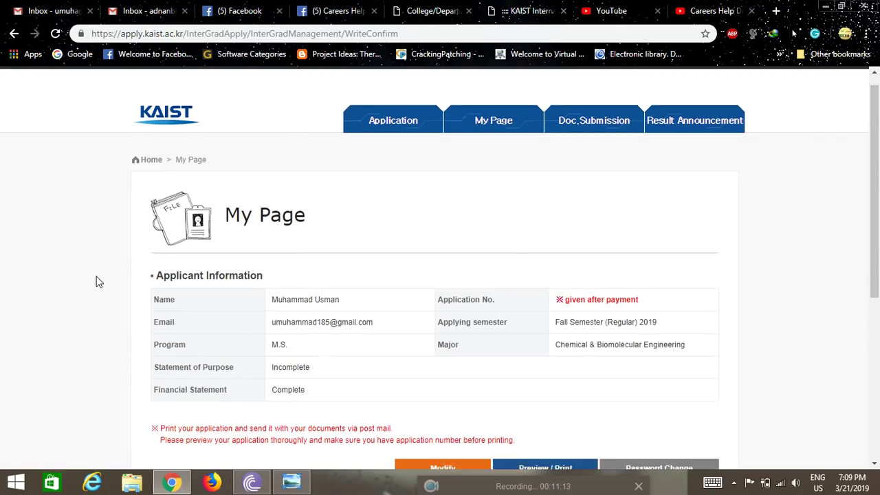
{"action": "scroll", "coordinate": [99, 279], "scroll_direction": "down", "scroll_amount": 1}
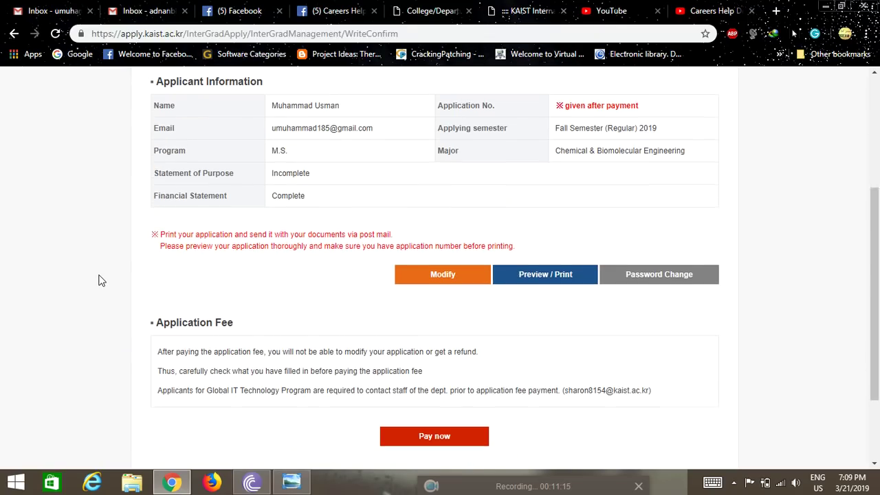
{"action": "left_click", "coordinate": [543, 234]}
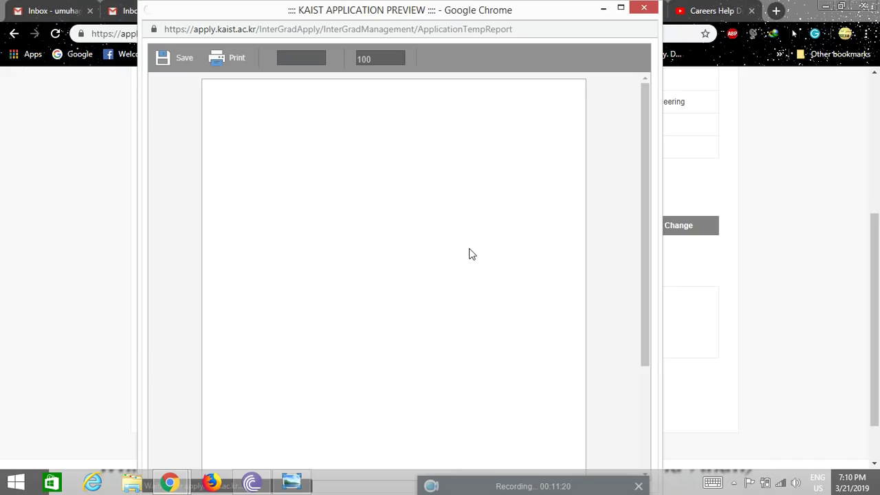
{"action": "scroll", "coordinate": [462, 246], "scroll_direction": "down", "scroll_amount": 2}
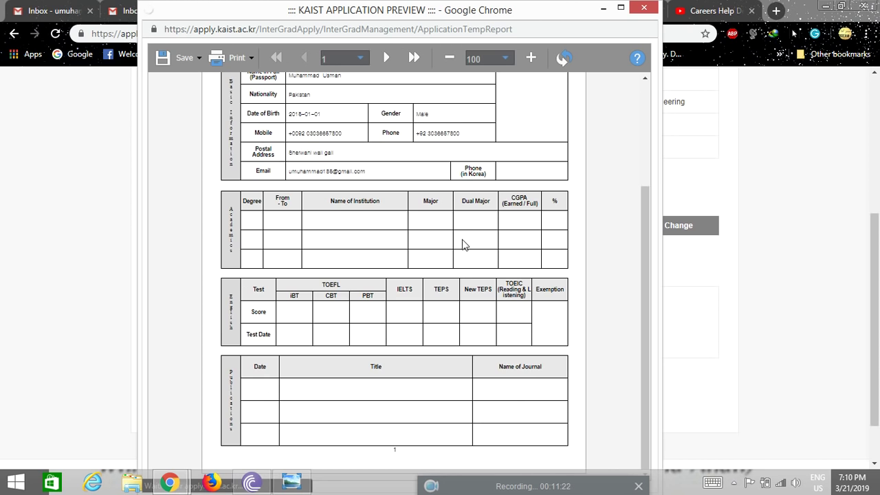
{"action": "scroll", "coordinate": [463, 245], "scroll_direction": "down", "scroll_amount": 2}
{"action": "scroll", "coordinate": [463, 244], "scroll_direction": "up", "scroll_amount": 2}
{"action": "scroll", "coordinate": [462, 246], "scroll_direction": "down", "scroll_amount": 2}
{"action": "scroll", "coordinate": [465, 248], "scroll_direction": "up", "scroll_amount": 2}
{"action": "scroll", "coordinate": [472, 248], "scroll_direction": "down", "scroll_amount": 2}
{"action": "scroll", "coordinate": [473, 247], "scroll_direction": "up", "scroll_amount": 2}
{"action": "scroll", "coordinate": [494, 254], "scroll_direction": "down", "scroll_amount": 2}
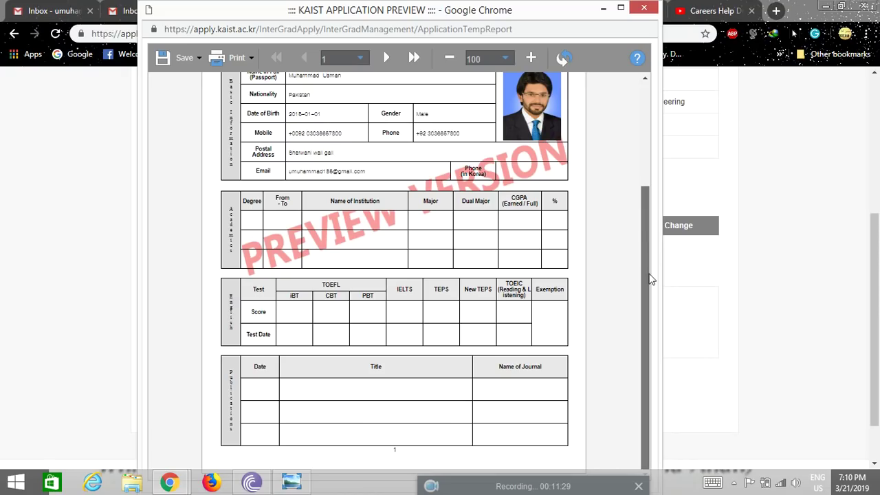
{"action": "scroll", "coordinate": [574, 261], "scroll_direction": "up", "scroll_amount": 2}
{"action": "left_click", "coordinate": [643, 9]}
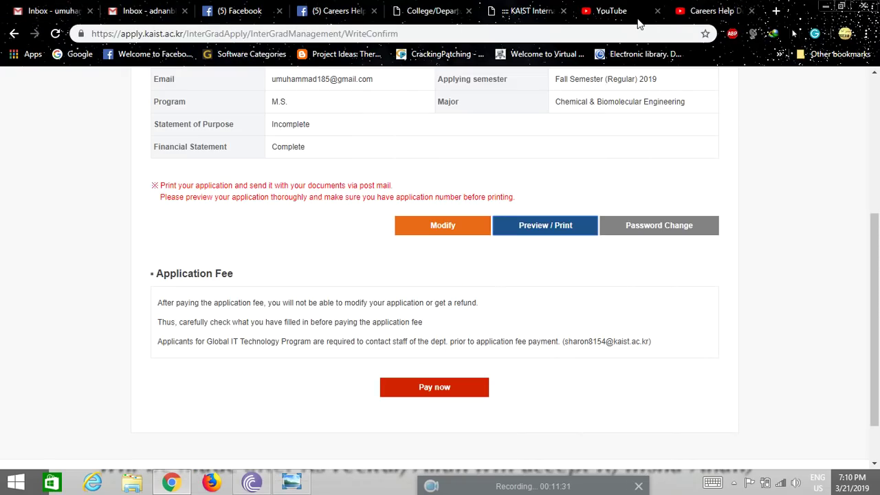
{"action": "scroll", "coordinate": [470, 292], "scroll_direction": "down", "scroll_amount": 1}
{"action": "left_click", "coordinate": [423, 325]}
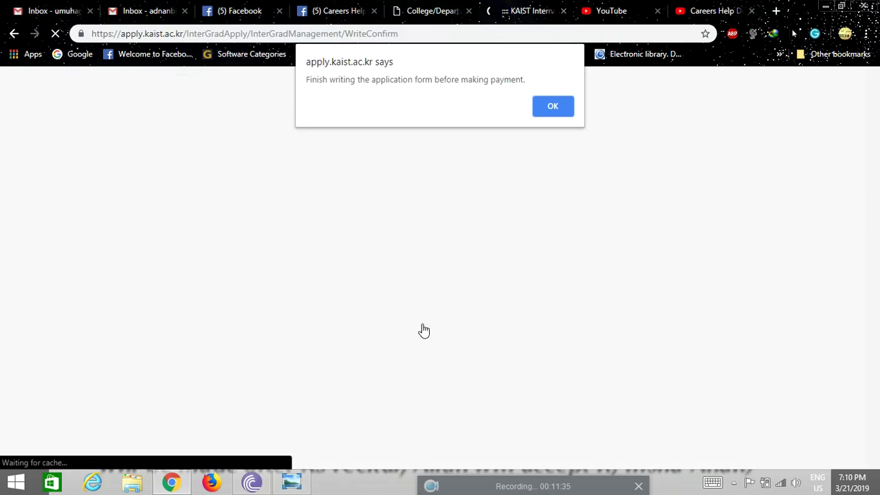
{"action": "left_click", "coordinate": [550, 107]}
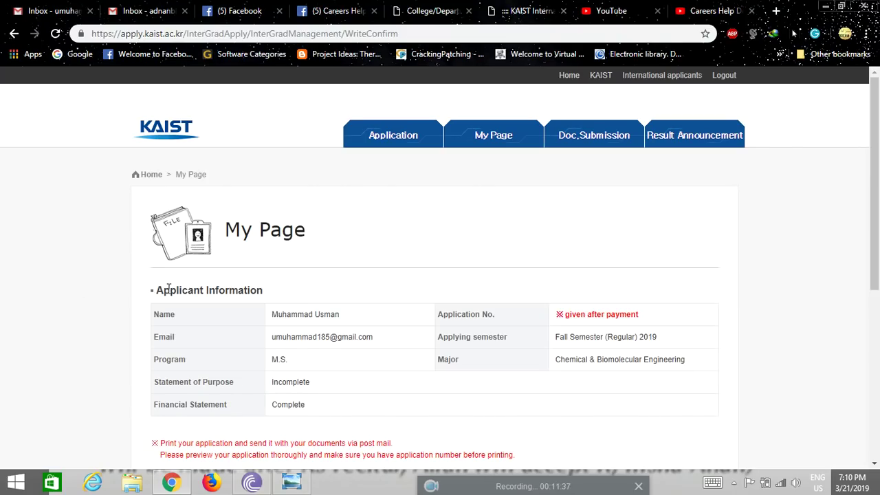
{"action": "scroll", "coordinate": [77, 273], "scroll_direction": "down", "scroll_amount": 1}
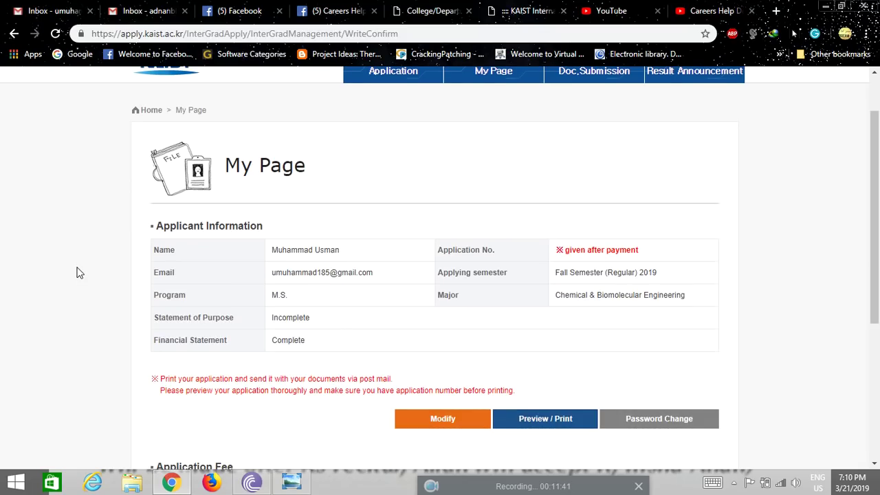
{"action": "scroll", "coordinate": [77, 273], "scroll_direction": "down", "scroll_amount": 4}
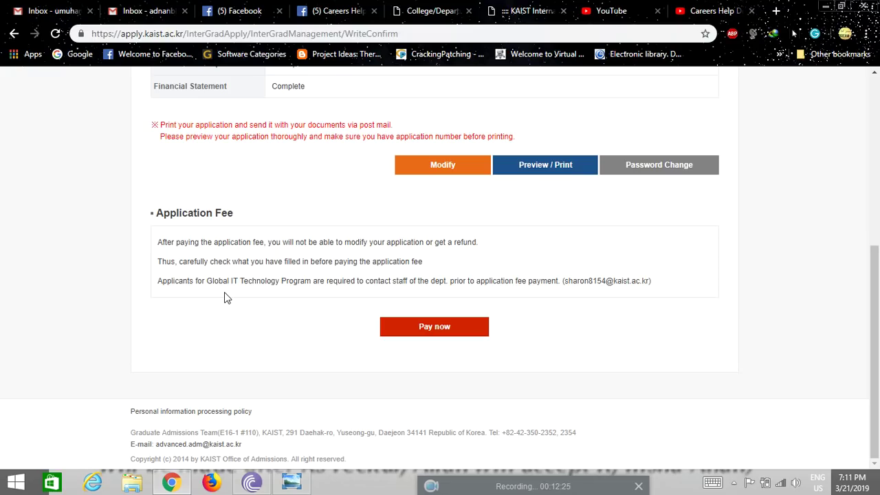
{"action": "scroll", "coordinate": [230, 309], "scroll_direction": "up", "scroll_amount": 5}
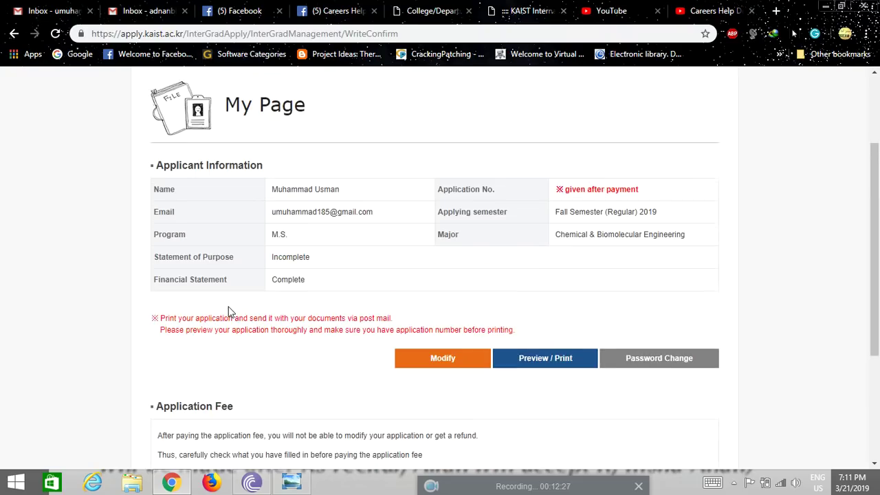